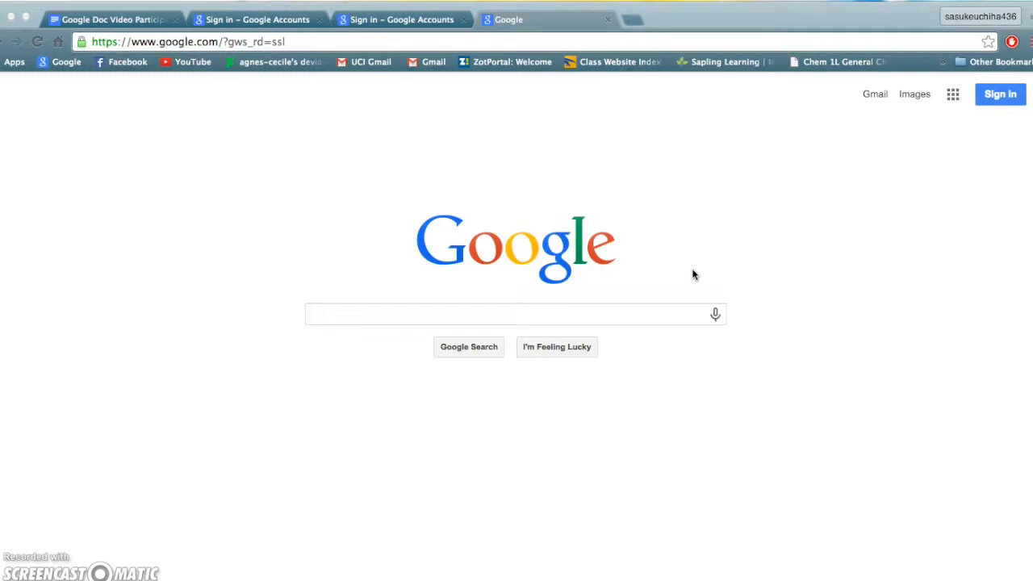
Open Google's sign-in page for adding an account and locate the option for creating a new account
{"action": "left_click", "coordinate": [992, 97]}
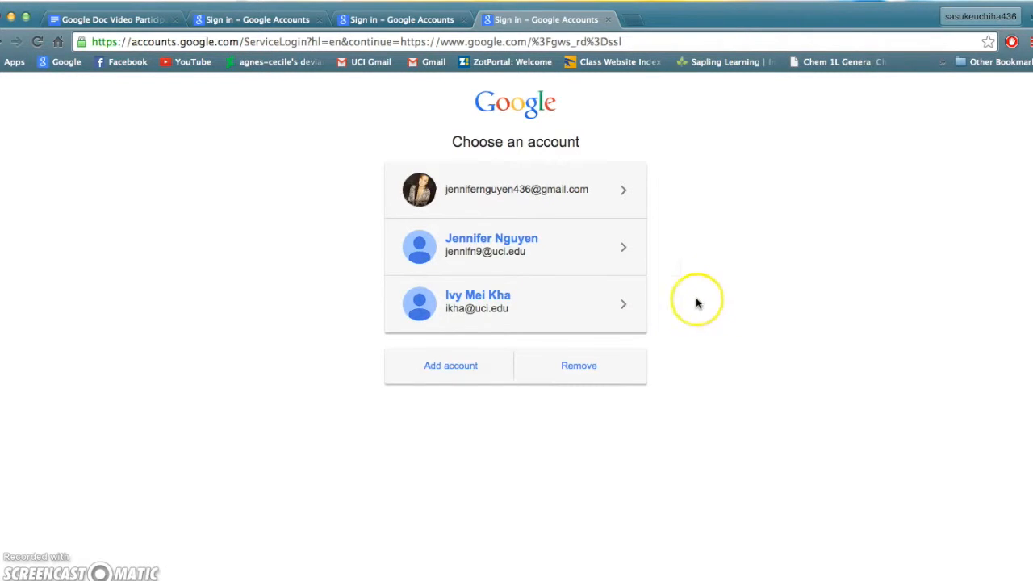
{"action": "left_click", "coordinate": [452, 369]}
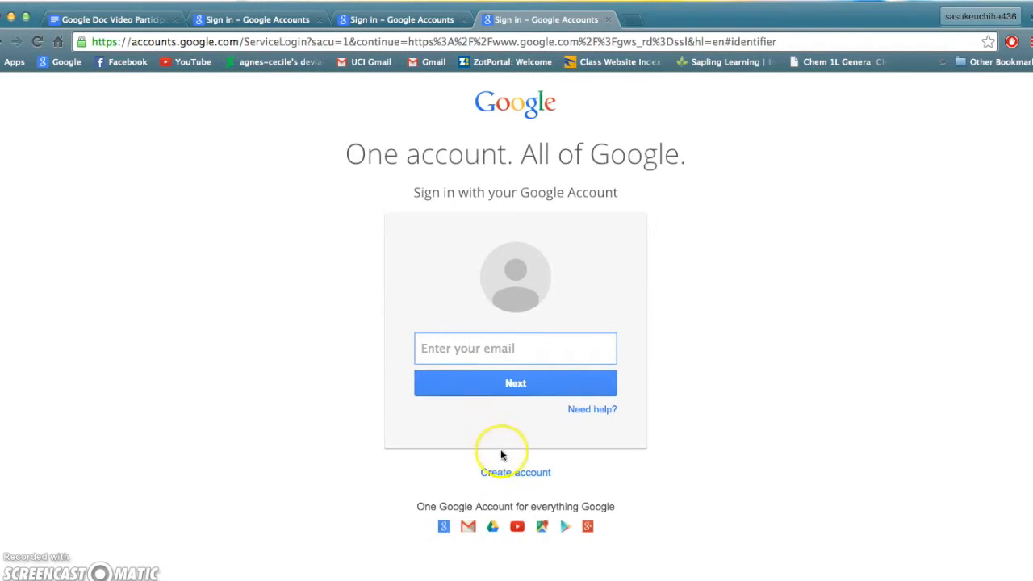
{"action": "left_click", "coordinate": [517, 479]}
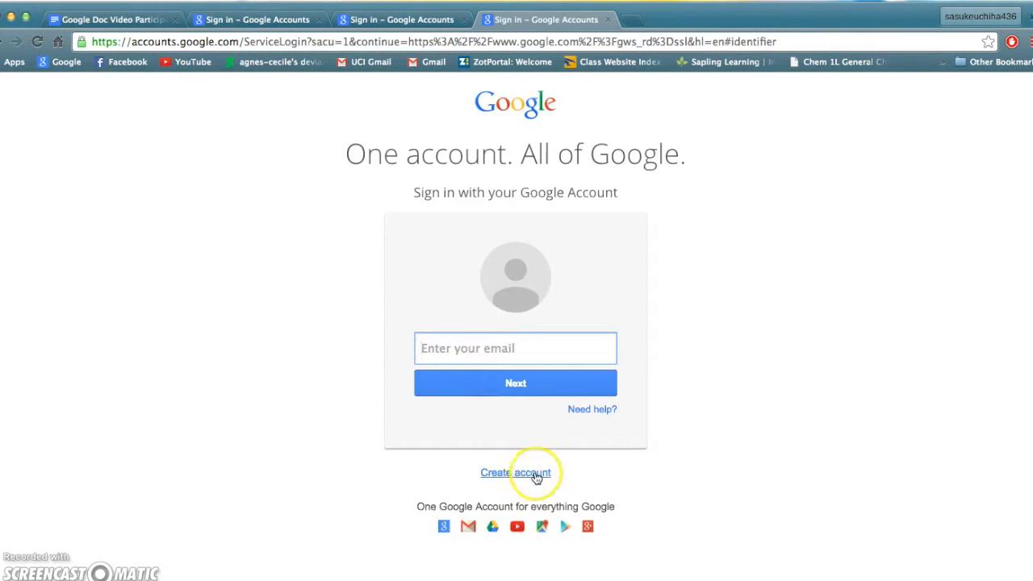
{"action": "left_click", "coordinate": [534, 479]}
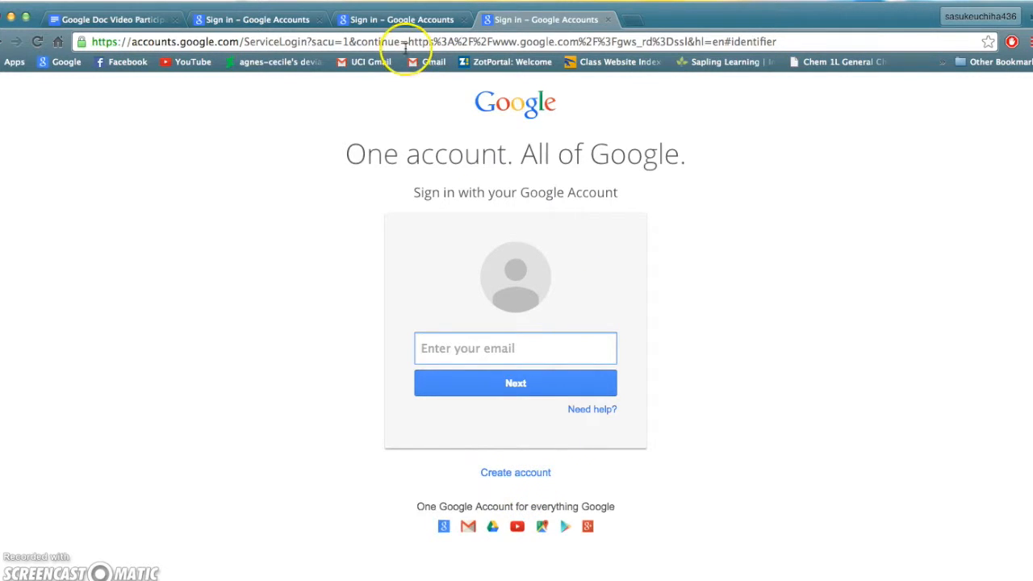
Sign in to Gmail with the first uci.edu account listed, entering the account password
{"action": "left_click", "coordinate": [396, 21]}
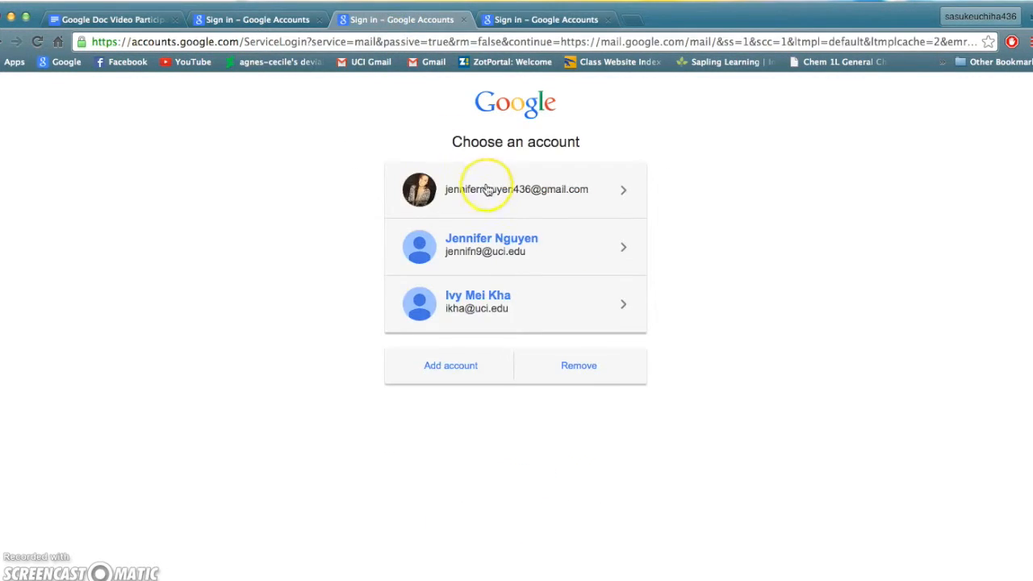
{"action": "left_click", "coordinate": [496, 245]}
{"action": "left_click", "coordinate": [514, 353]}
{"action": "type", "text": "••••••••••"}
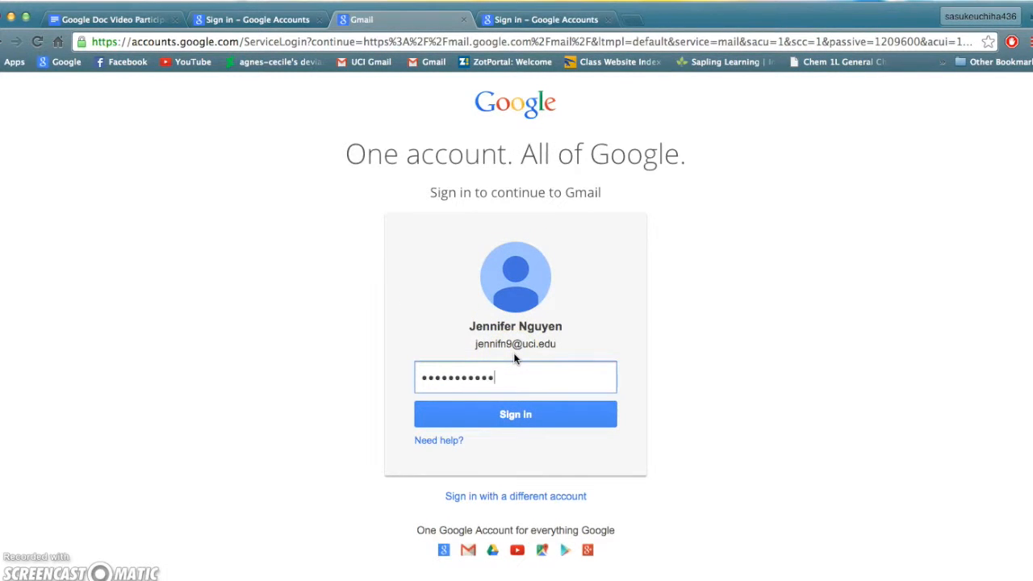
{"action": "type", "text": "••••••"}
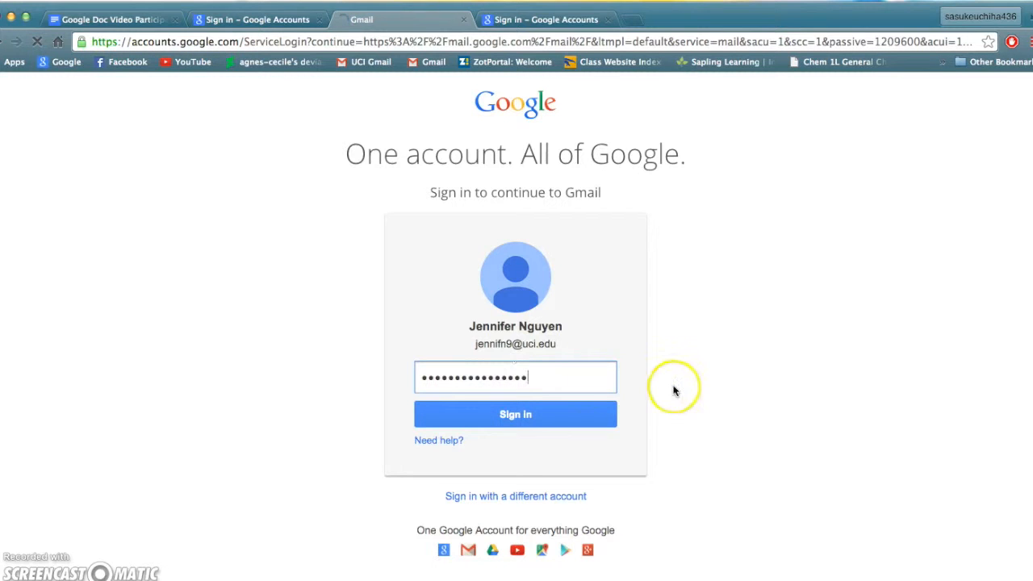
{"action": "key", "text": "Return"}
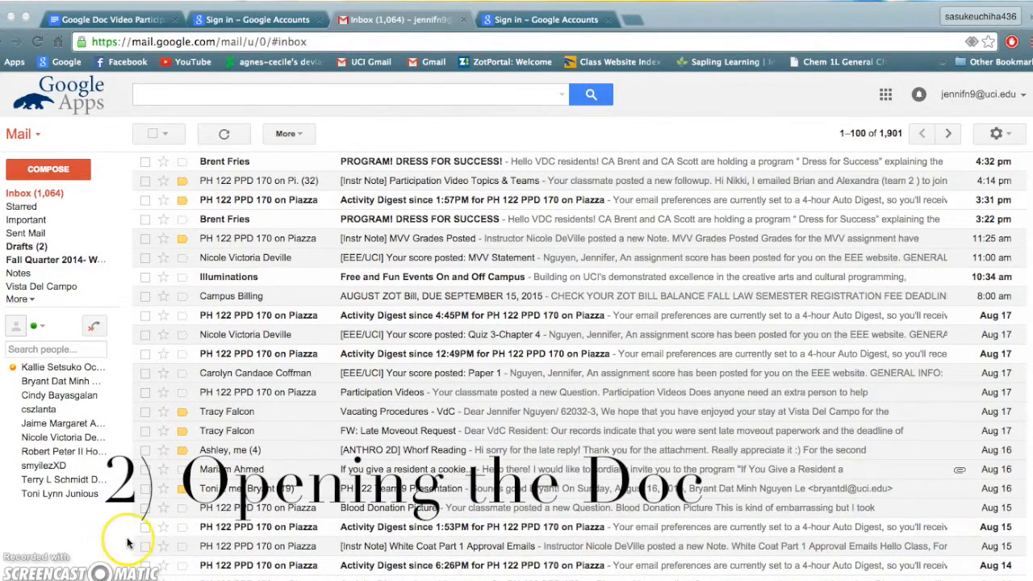
Go from the Gmail inbox to Google Docs and create a new blank document
{"action": "left_click", "coordinate": [889, 97]}
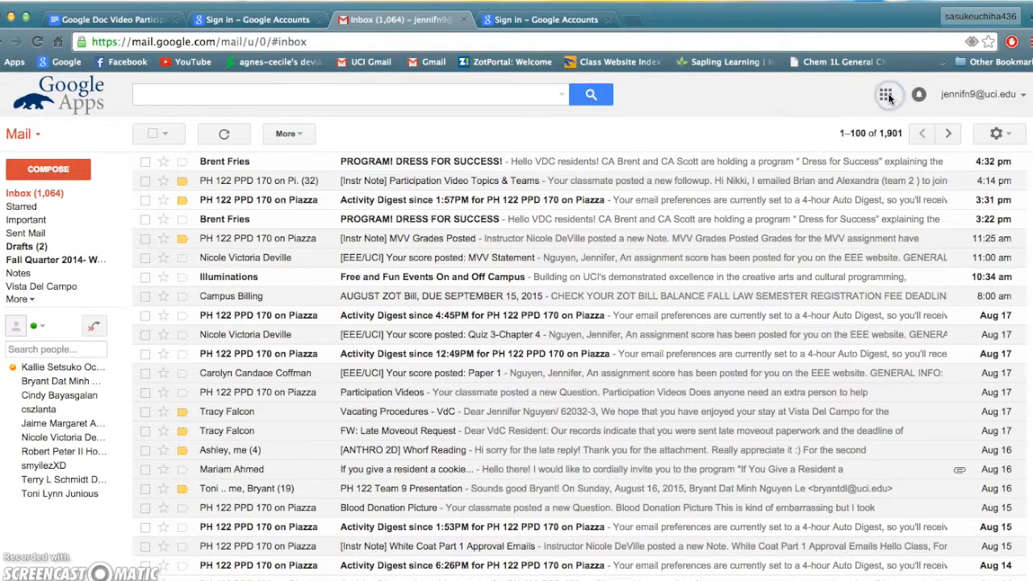
{"action": "left_click", "coordinate": [887, 97]}
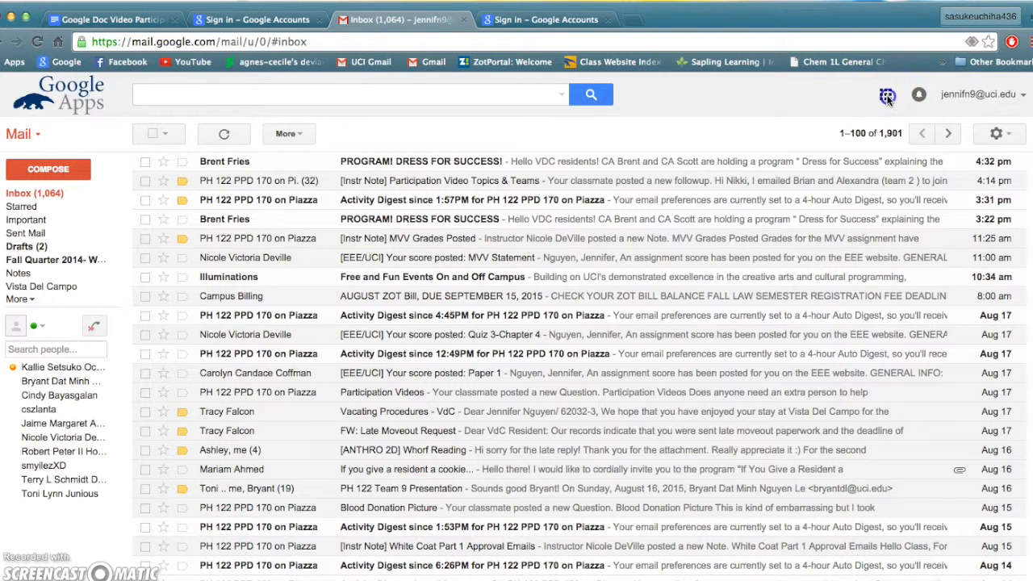
{"action": "left_click", "coordinate": [858, 322]}
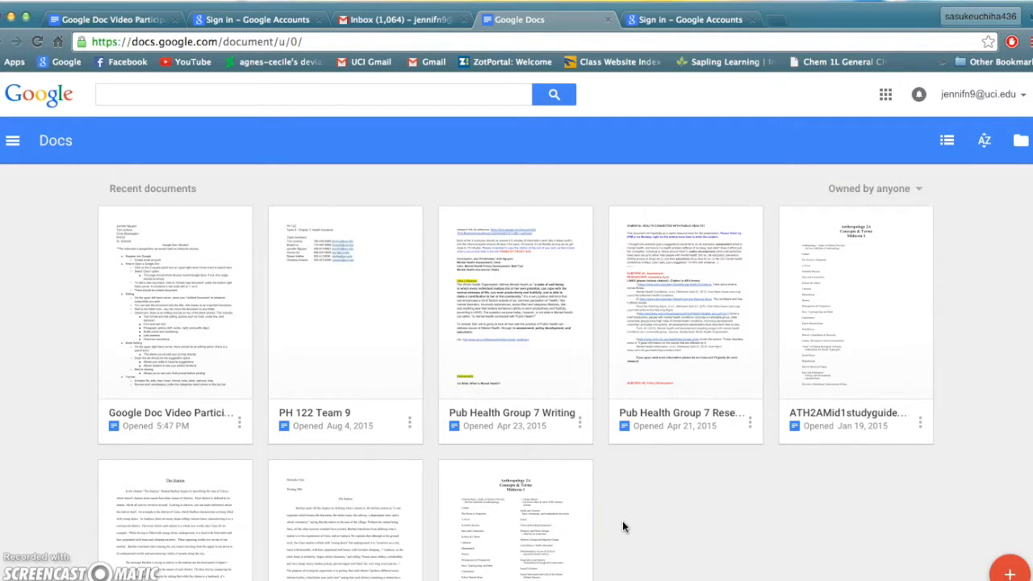
{"action": "left_click", "coordinate": [1010, 575]}
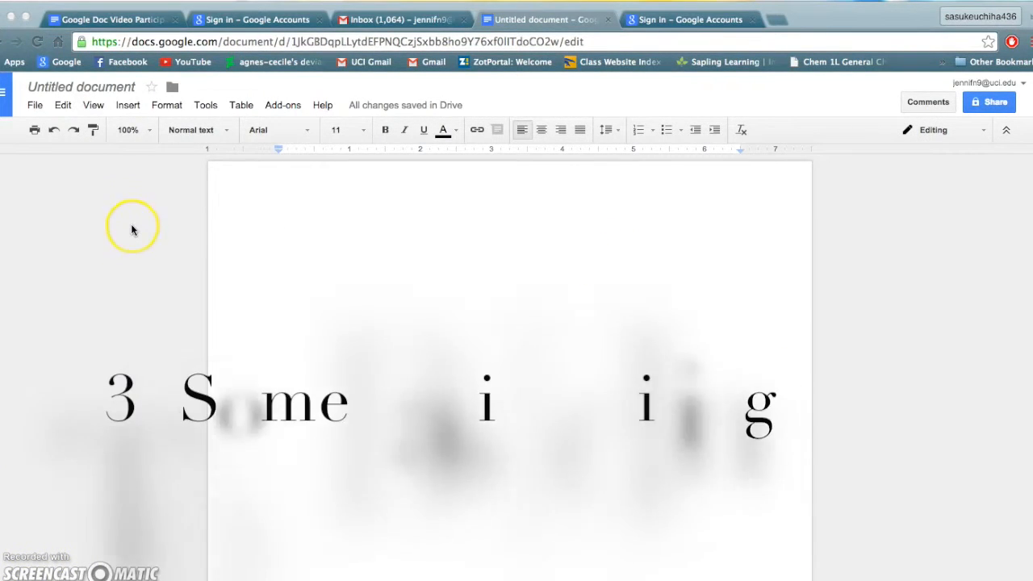
Rename the untitled document as "google doc"
{"action": "left_click", "coordinate": [117, 87]}
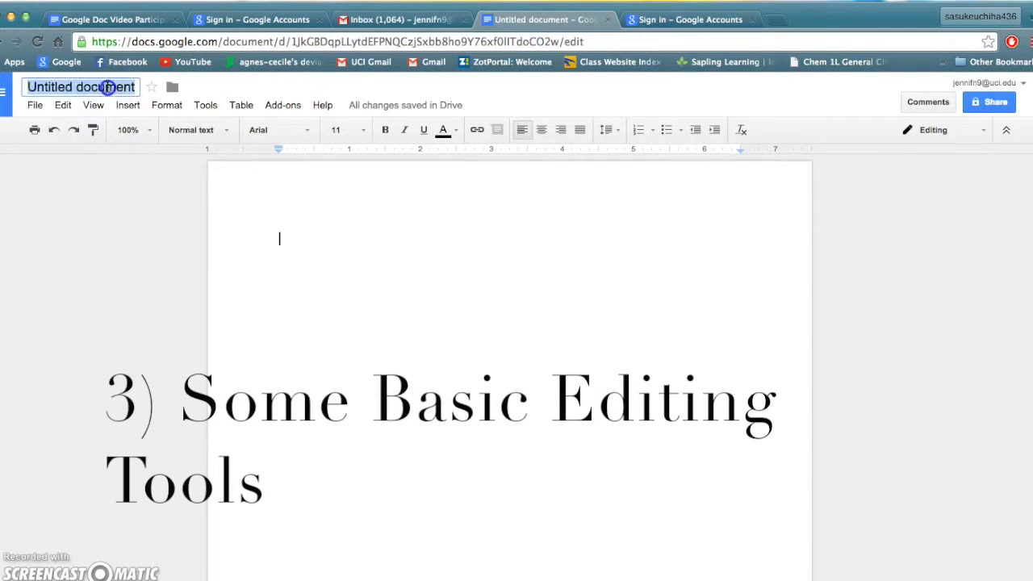
{"action": "type", "text": "google doc"}
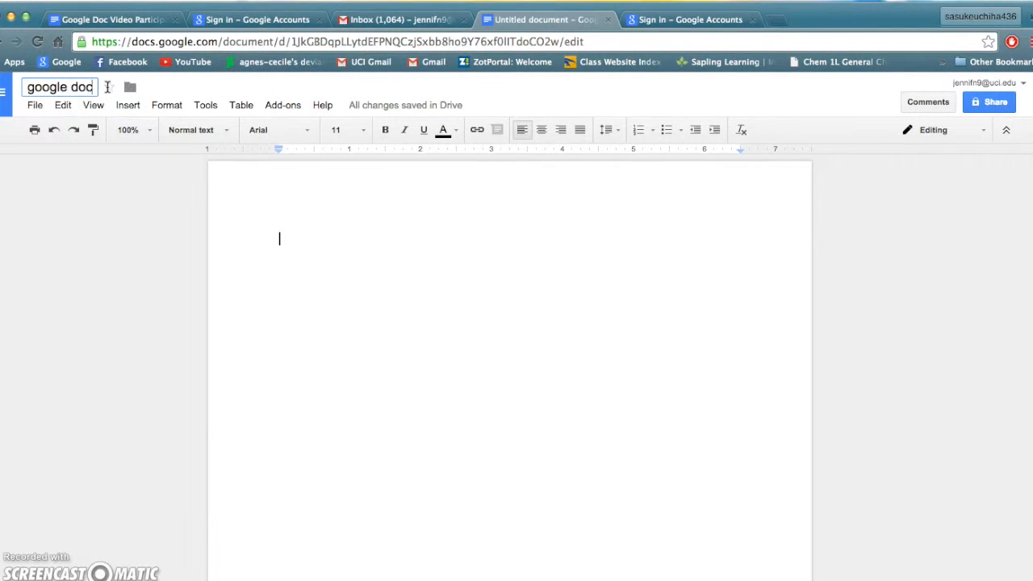
{"action": "left_click", "coordinate": [89, 152]}
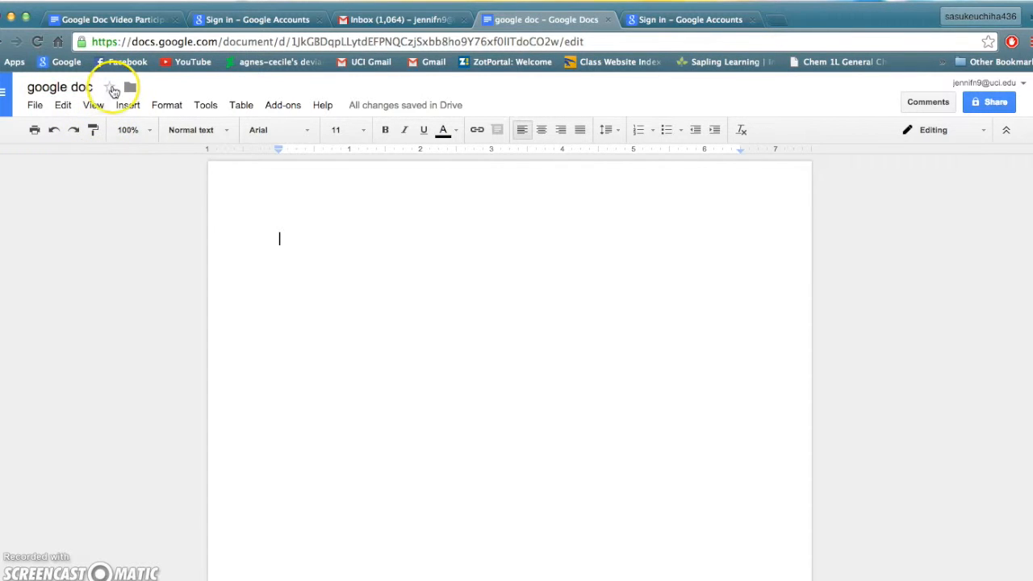
Star the document and view the folders it can be moved to, leaving it where it is
{"action": "left_click", "coordinate": [110, 88]}
{"action": "left_click", "coordinate": [129, 88]}
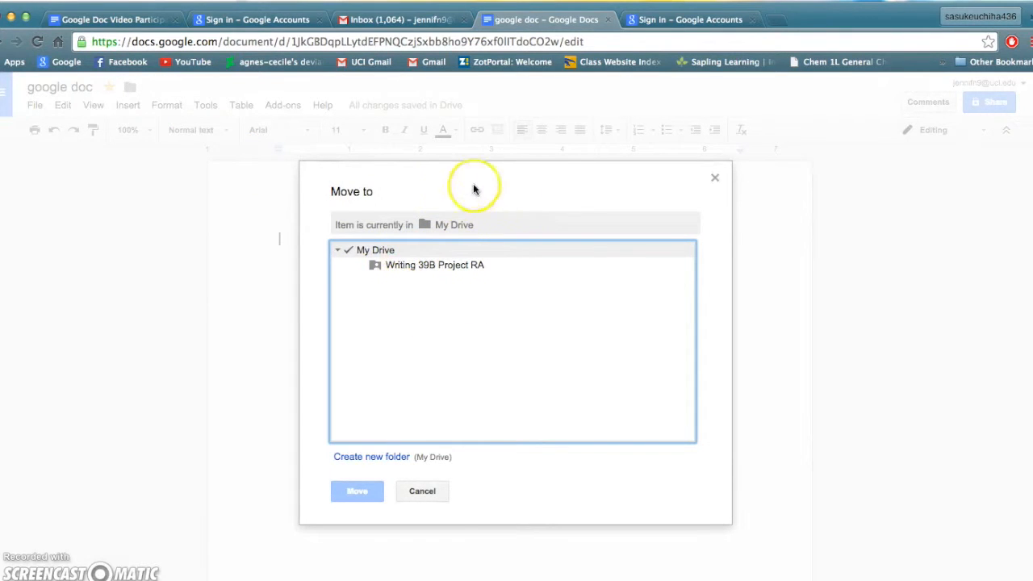
{"action": "left_click", "coordinate": [715, 180]}
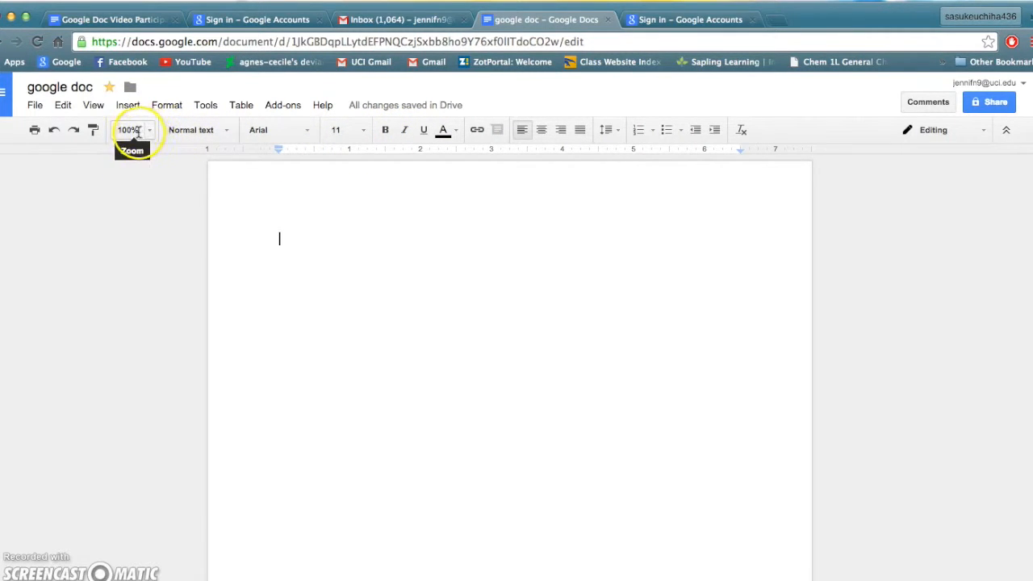
{"action": "left_click", "coordinate": [228, 132]}
{"action": "left_click", "coordinate": [231, 135]}
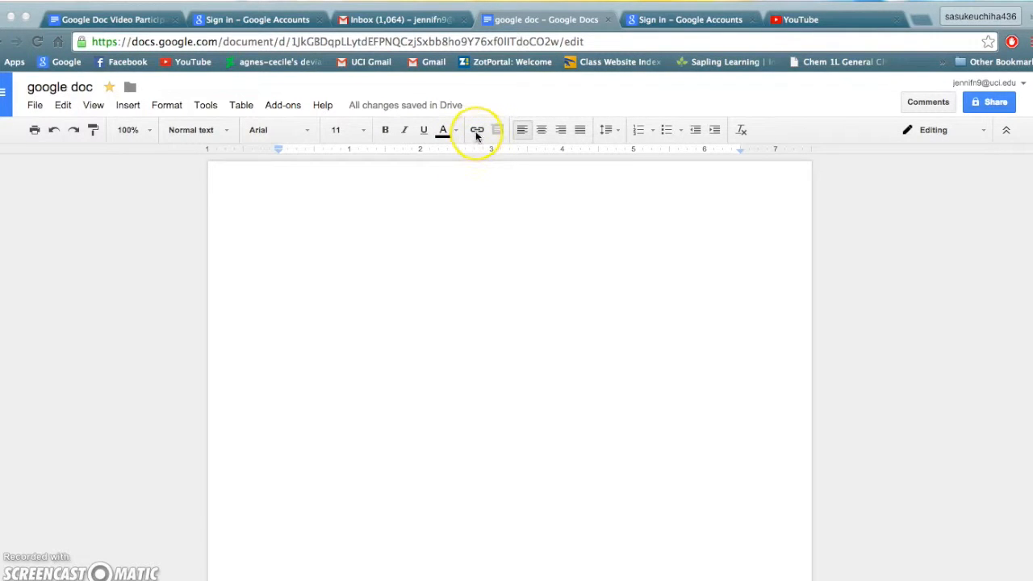
Insert a link to youtube.com in the empty document
{"action": "left_click", "coordinate": [476, 131]}
{"action": "left_click", "coordinate": [476, 131]}
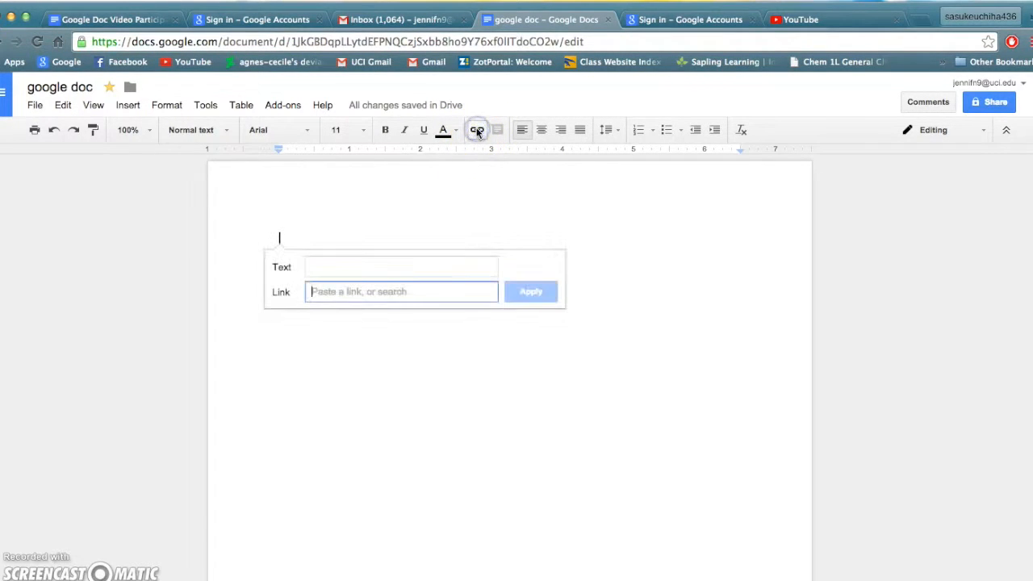
{"action": "type", "text": "youtuu"}
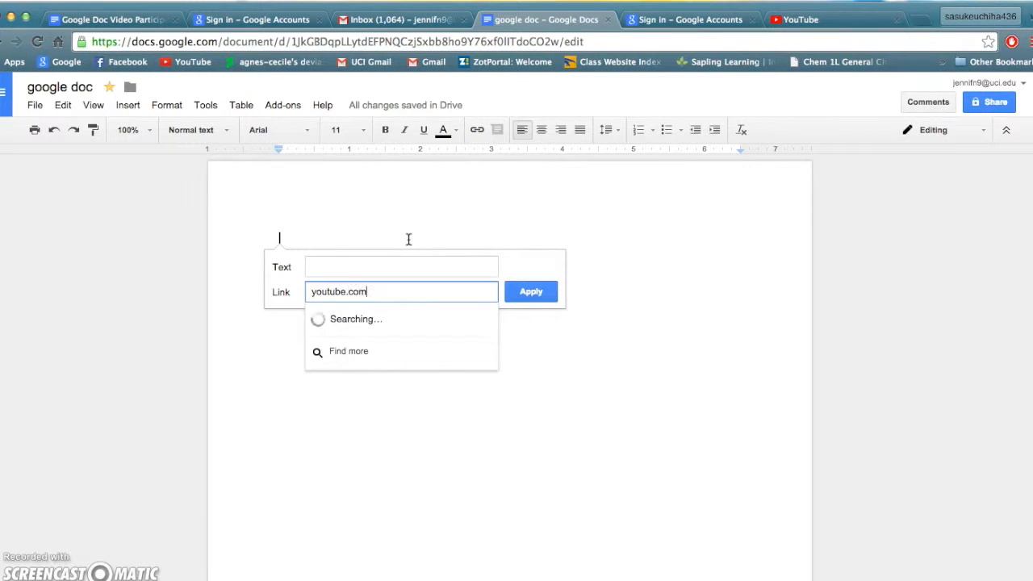
{"action": "key", "text": "Return"}
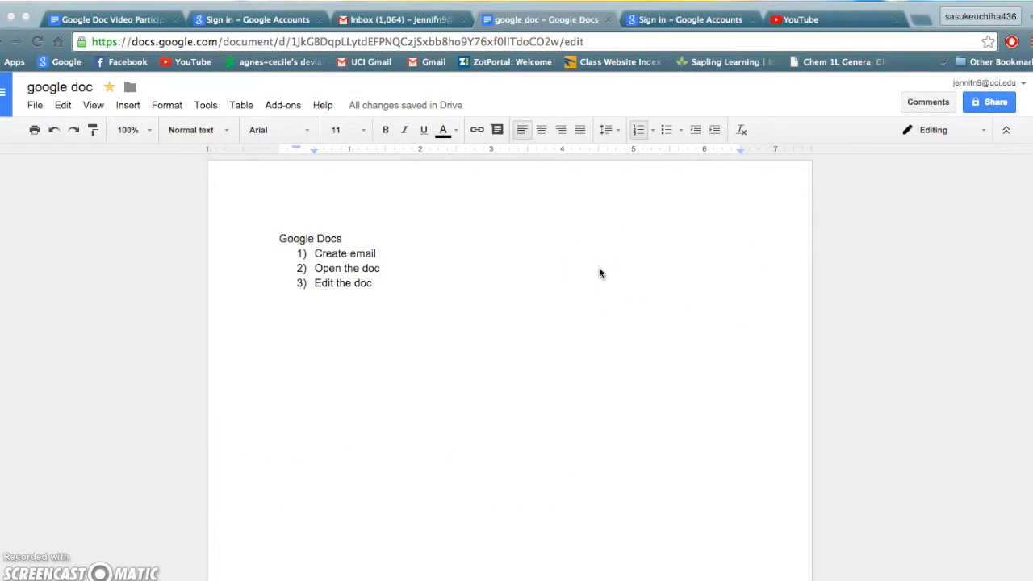
Select Editing mode and delete the third list item, "Edit the doc", together with its number
{"action": "left_click", "coordinate": [927, 133]}
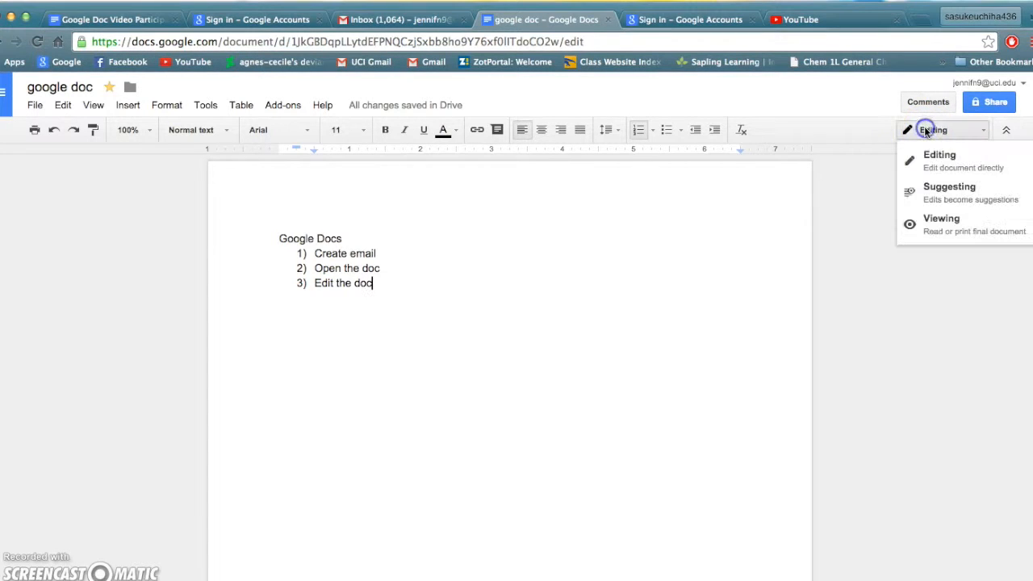
{"action": "left_click", "coordinate": [954, 164]}
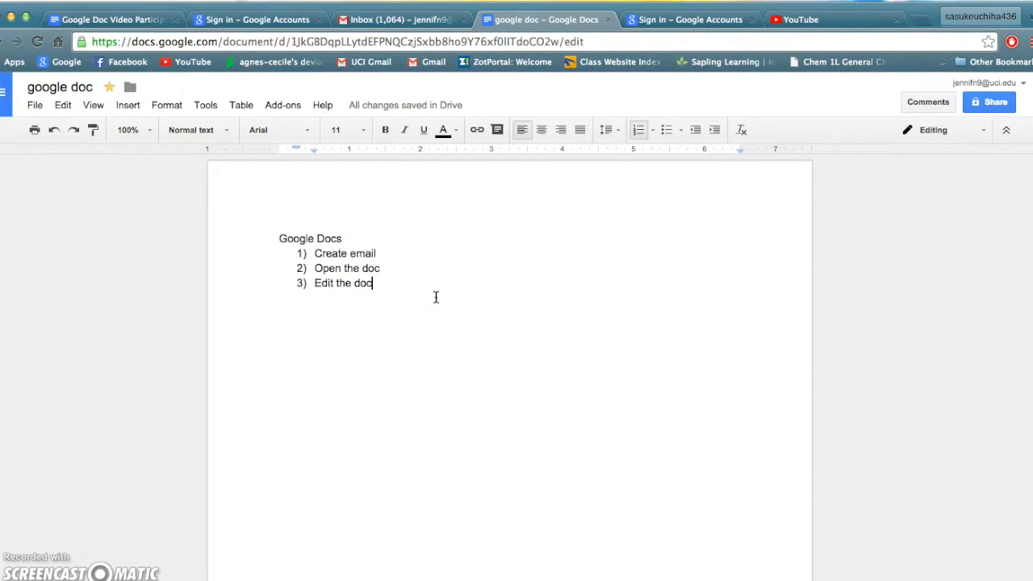
{"action": "key", "text": "BackSpace"}
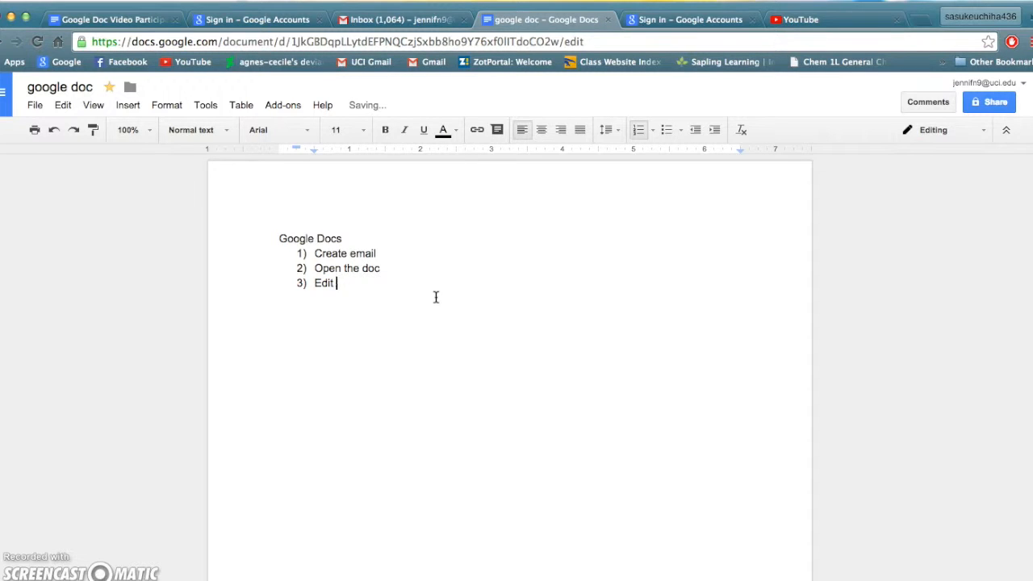
{"action": "key", "text": "BackSpace"}
{"action": "key", "text": "BackSpace"}
{"action": "key", "text": "BackSpace"}
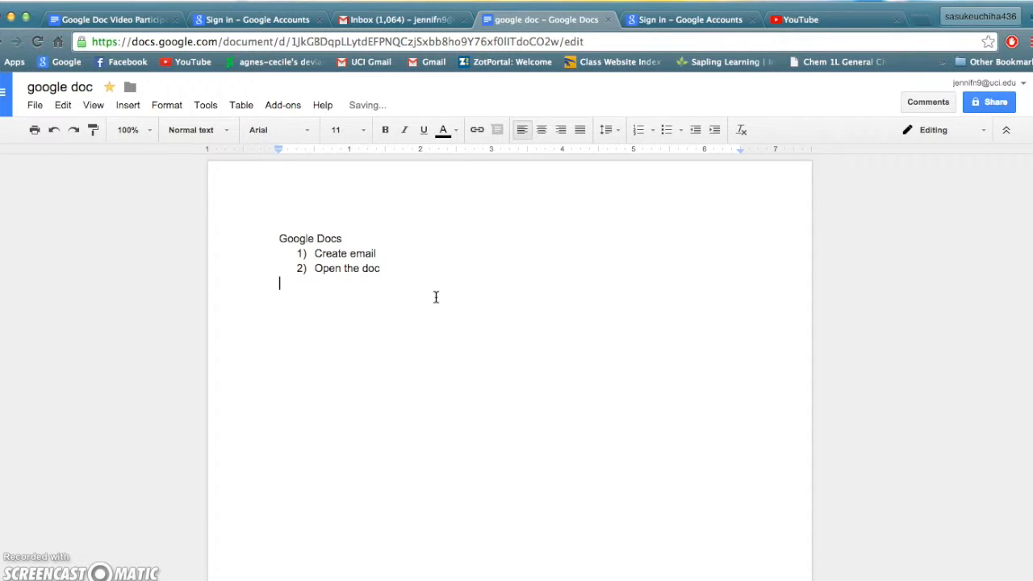
Switch to Suggesting mode and suggest the text "Add step 3" below the numbered list
{"action": "left_click", "coordinate": [959, 134]}
{"action": "left_click", "coordinate": [948, 197]}
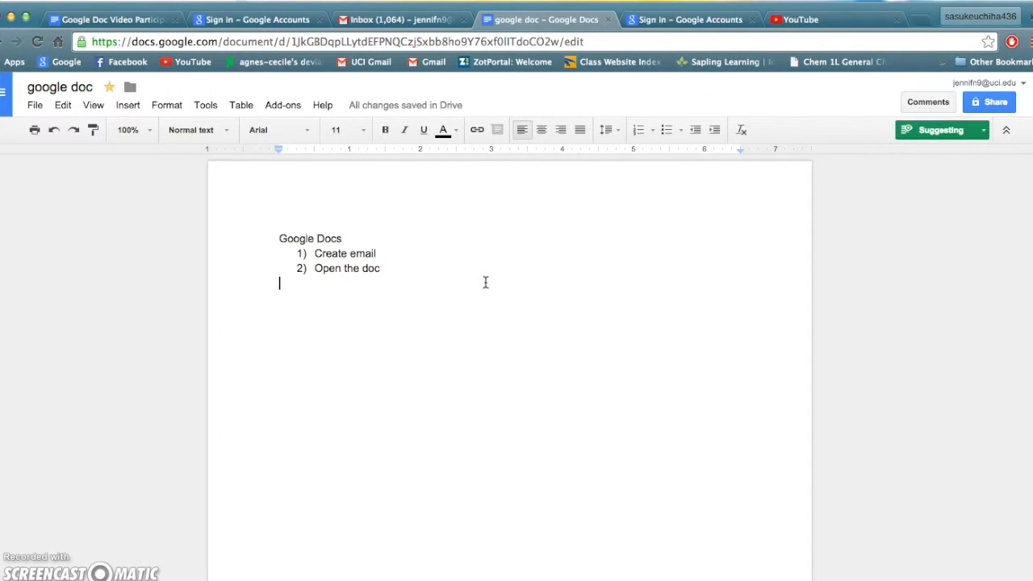
{"action": "type", "text": "Add step 3"}
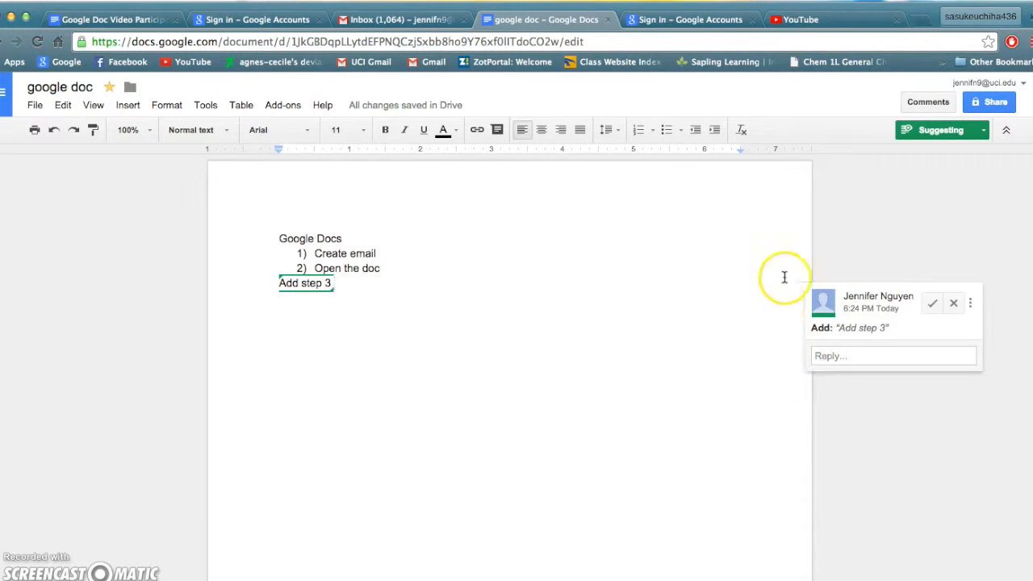
{"action": "left_click", "coordinate": [908, 223]}
Switch the document to Viewing mode to see it as the final version
{"action": "left_click", "coordinate": [953, 130]}
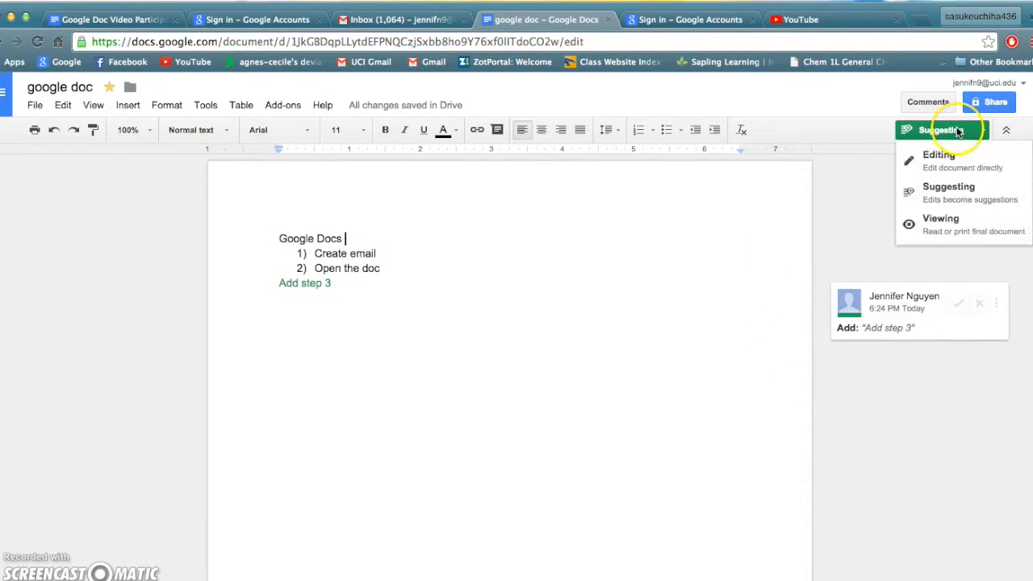
{"action": "left_click", "coordinate": [950, 230]}
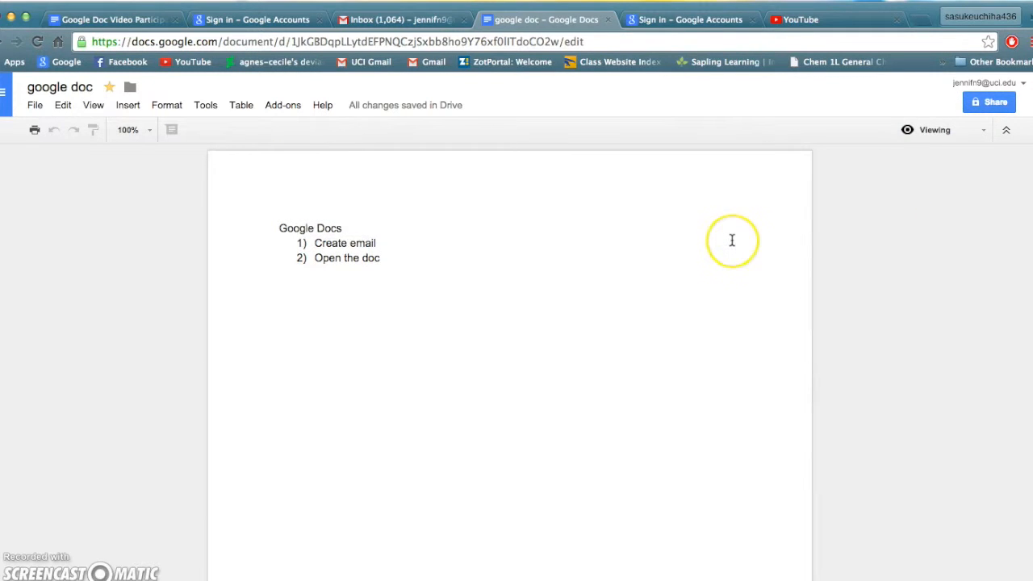
{"action": "left_click", "coordinate": [557, 296]}
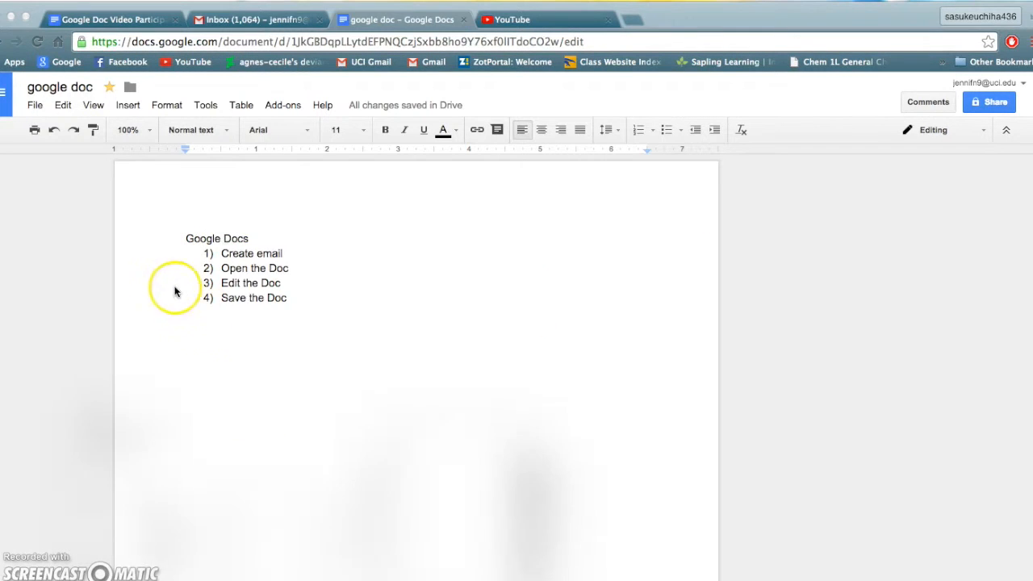
{"action": "left_click", "coordinate": [36, 106]}
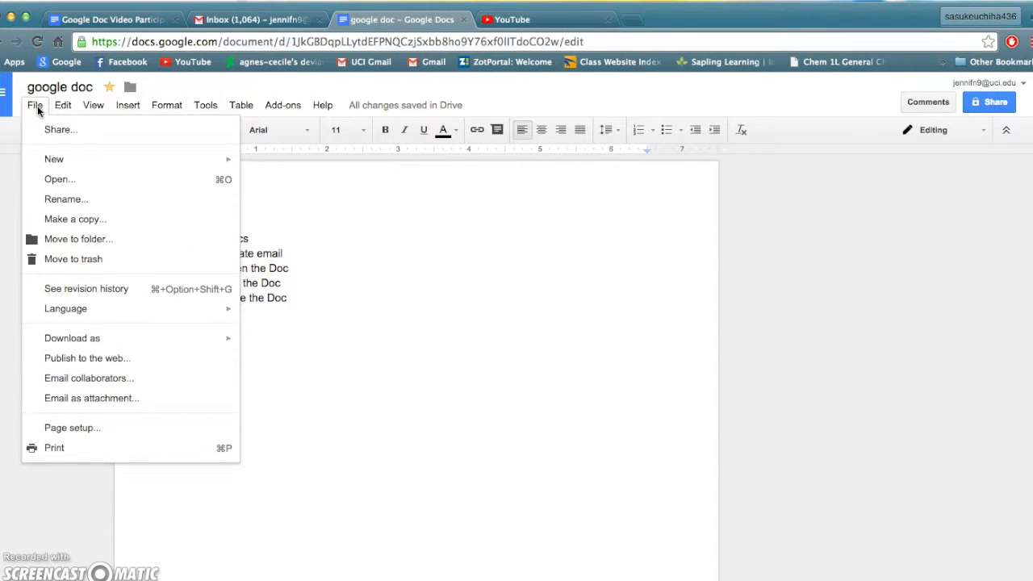
{"action": "mouse_move", "coordinate": [68, 165]}
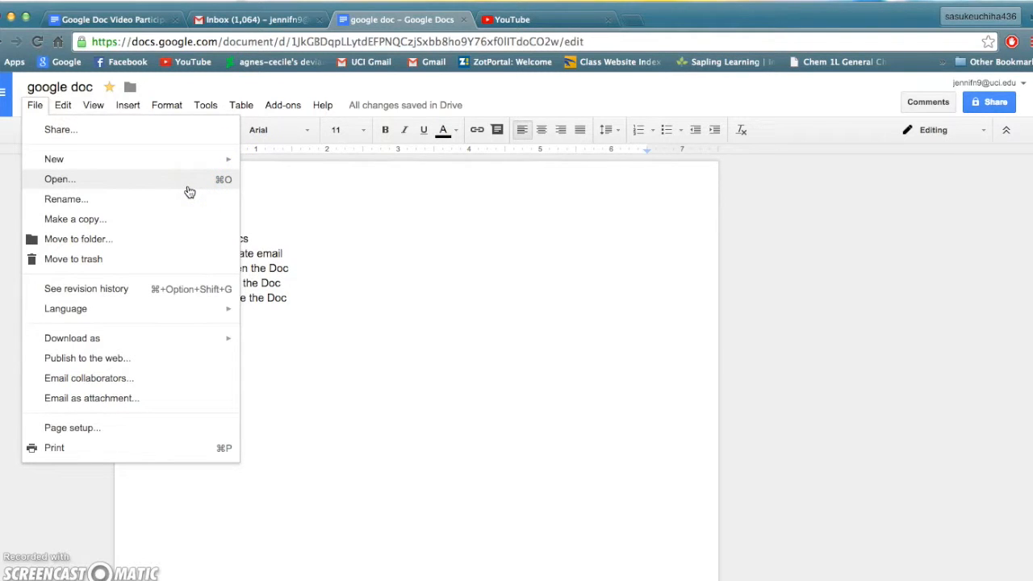
{"action": "left_click", "coordinate": [180, 208]}
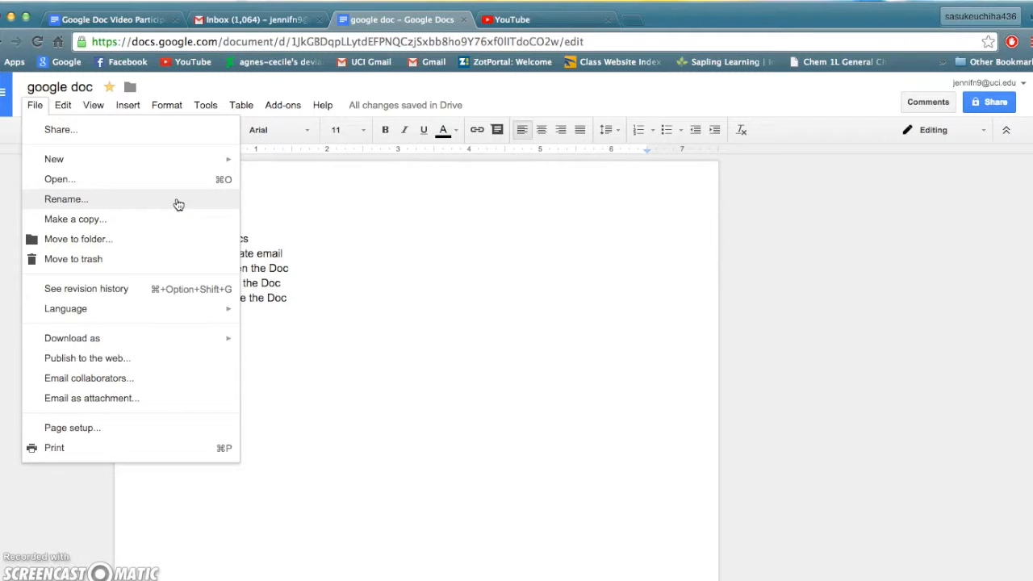
{"action": "left_click", "coordinate": [170, 225]}
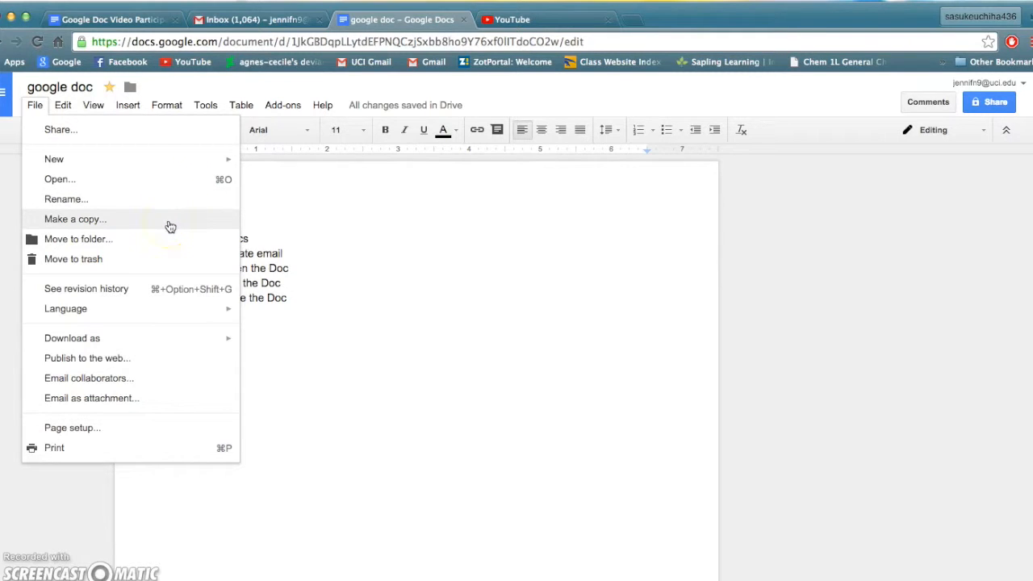
{"action": "left_click", "coordinate": [173, 242]}
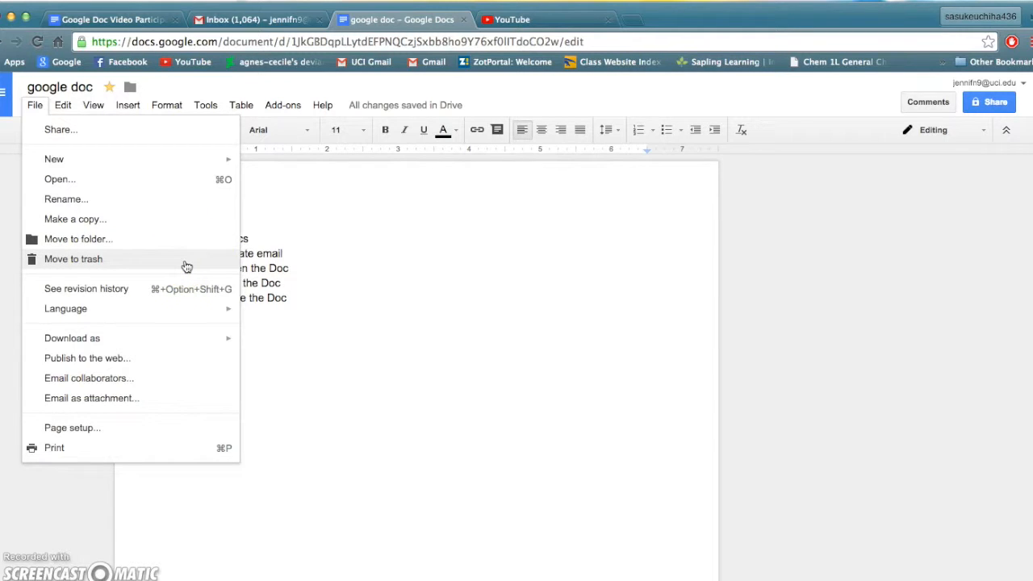
Add an empty fifth item to the numbered list, after "Save the Doc"
{"action": "left_click", "coordinate": [426, 476]}
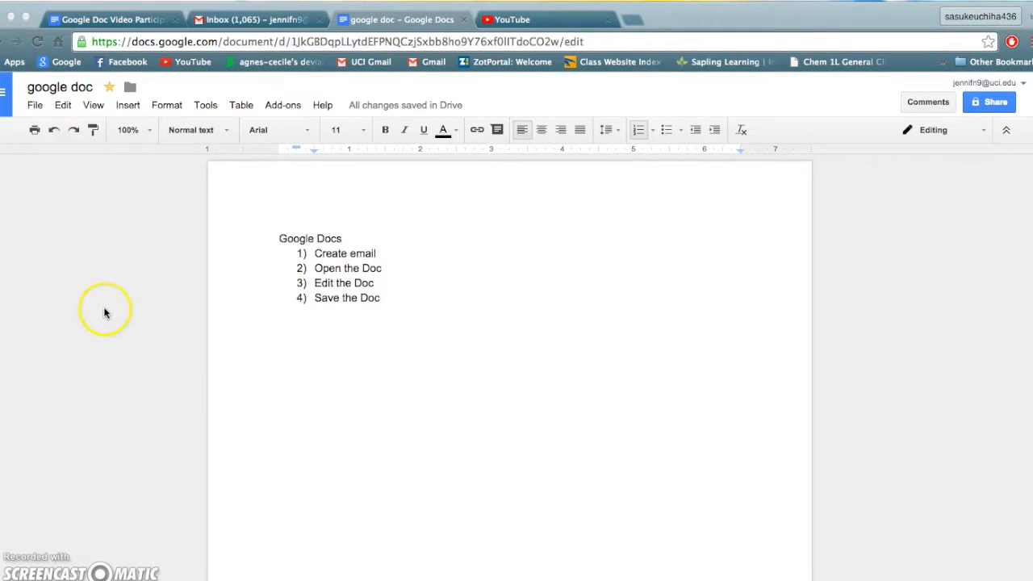
{"action": "left_click", "coordinate": [62, 111]}
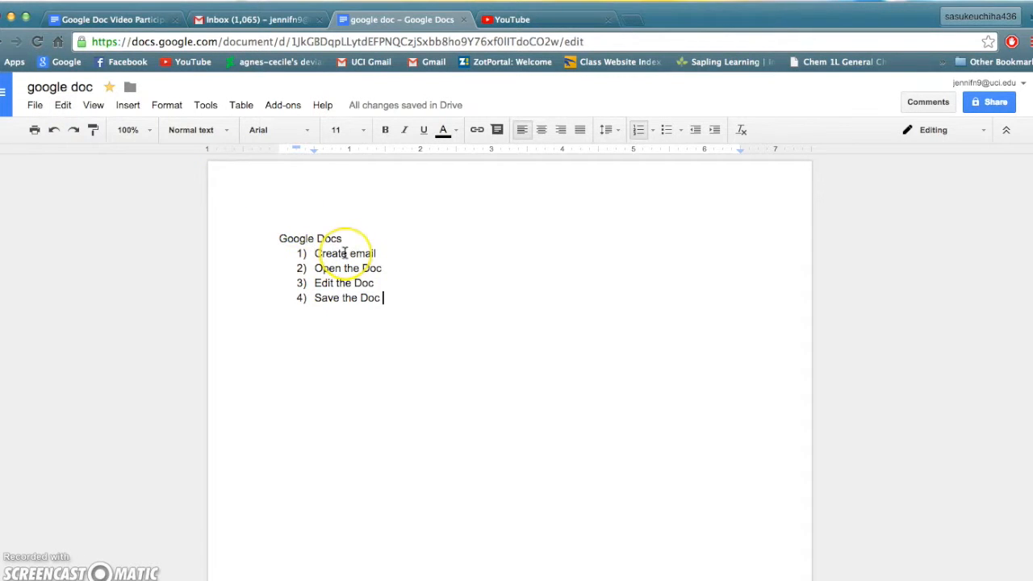
{"action": "key", "text": "Return"}
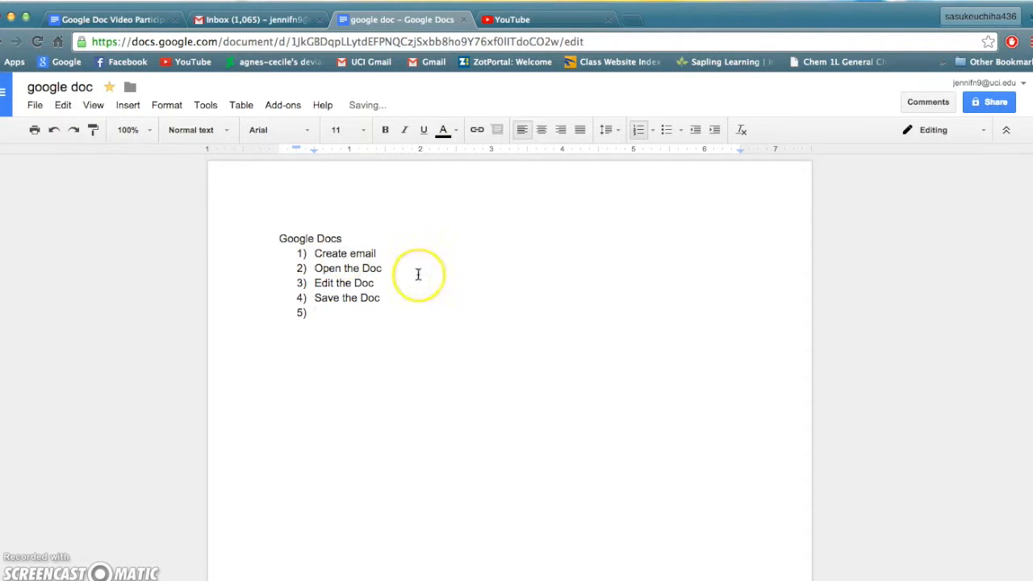
Undo adding the fifth list item, and redo it
{"action": "left_click", "coordinate": [63, 105]}
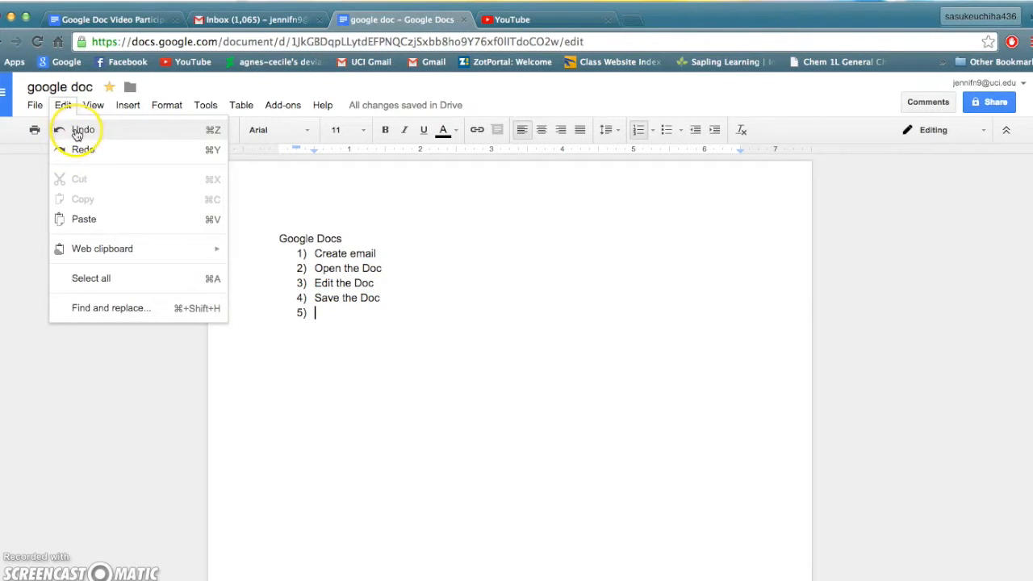
{"action": "left_click", "coordinate": [78, 131]}
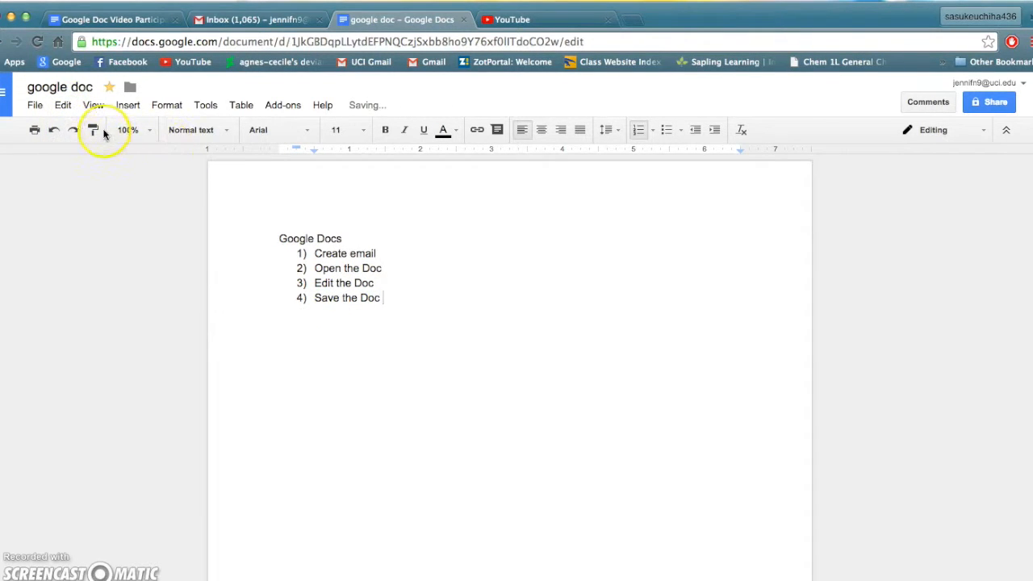
{"action": "left_click", "coordinate": [68, 107]}
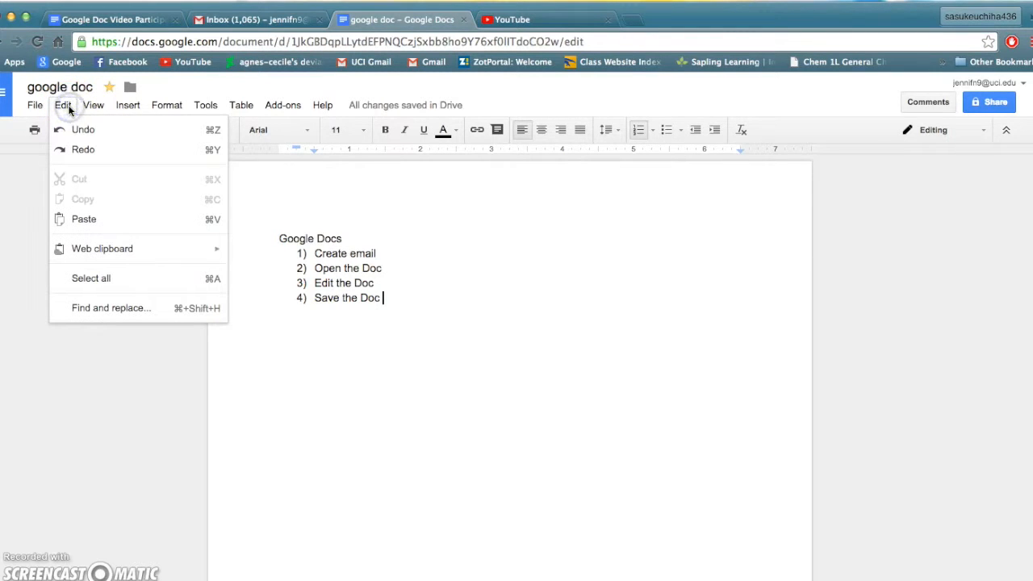
{"action": "left_click", "coordinate": [77, 151]}
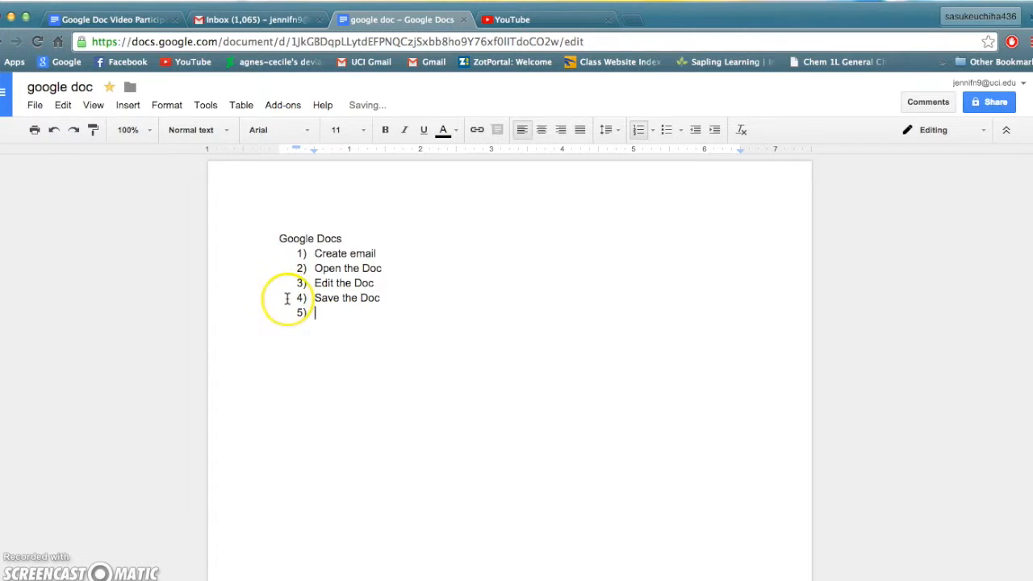
{"action": "left_click", "coordinate": [65, 106]}
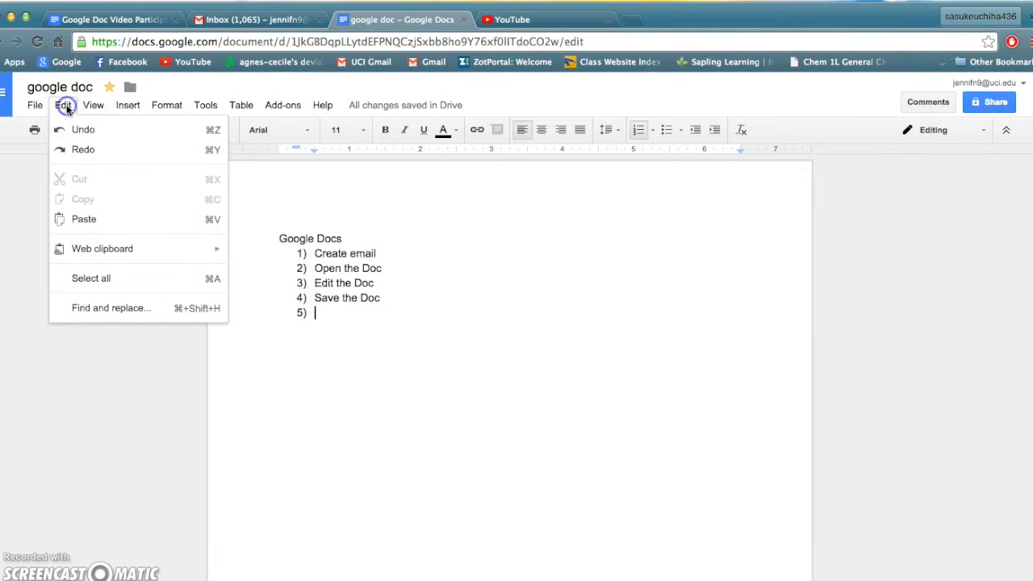
{"action": "left_click", "coordinate": [111, 227]}
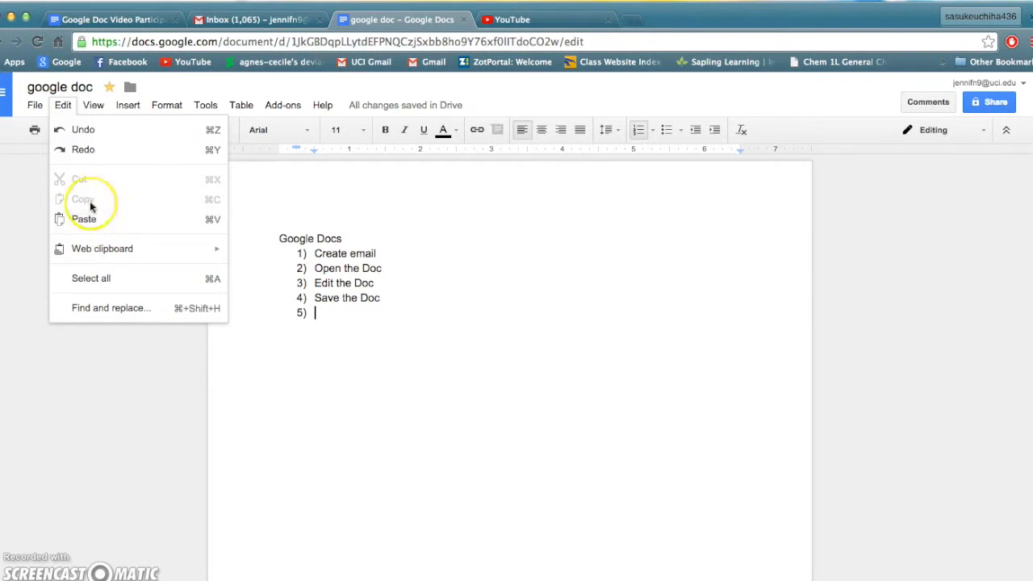
{"action": "mouse_move", "coordinate": [129, 252]}
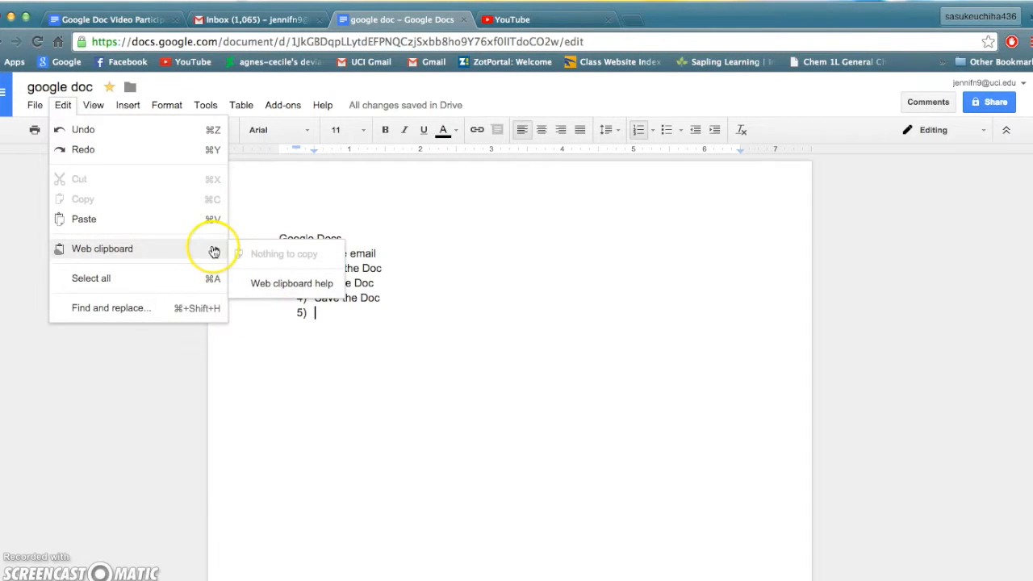
Show the equation toolbar above the document, and hide it again
{"action": "mouse_move", "coordinate": [93, 108]}
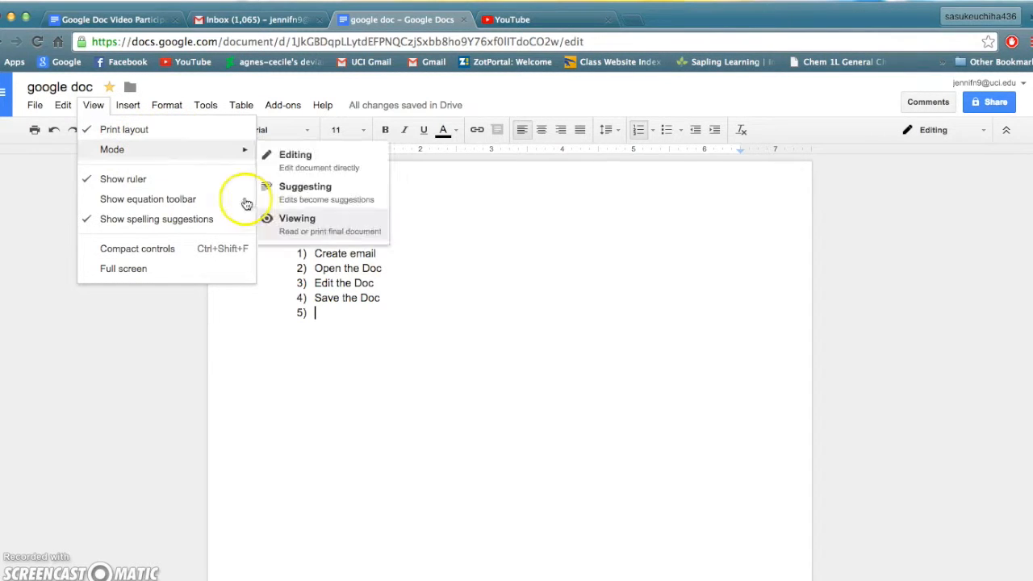
{"action": "left_click", "coordinate": [170, 199]}
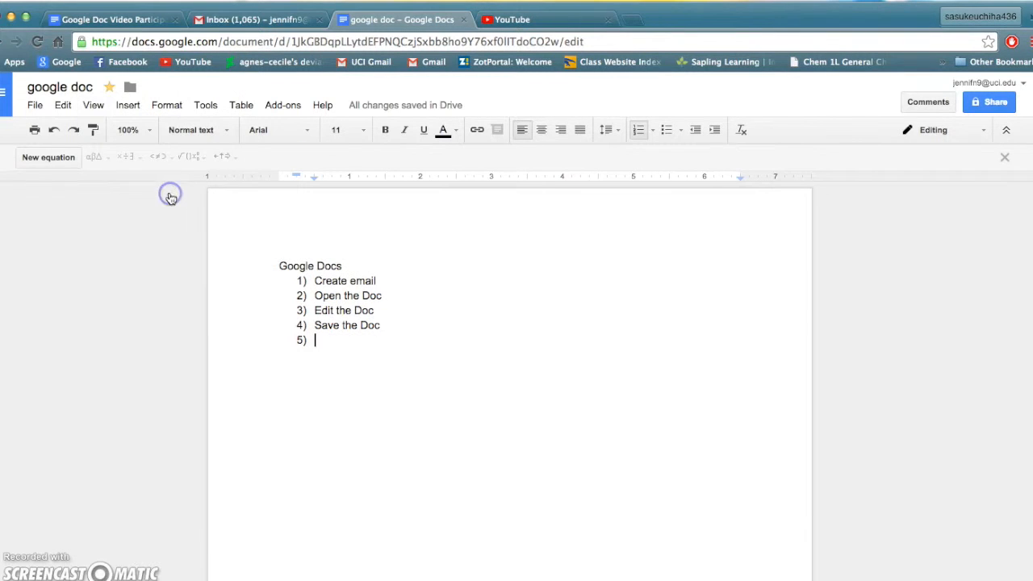
{"action": "left_click", "coordinate": [402, 174]}
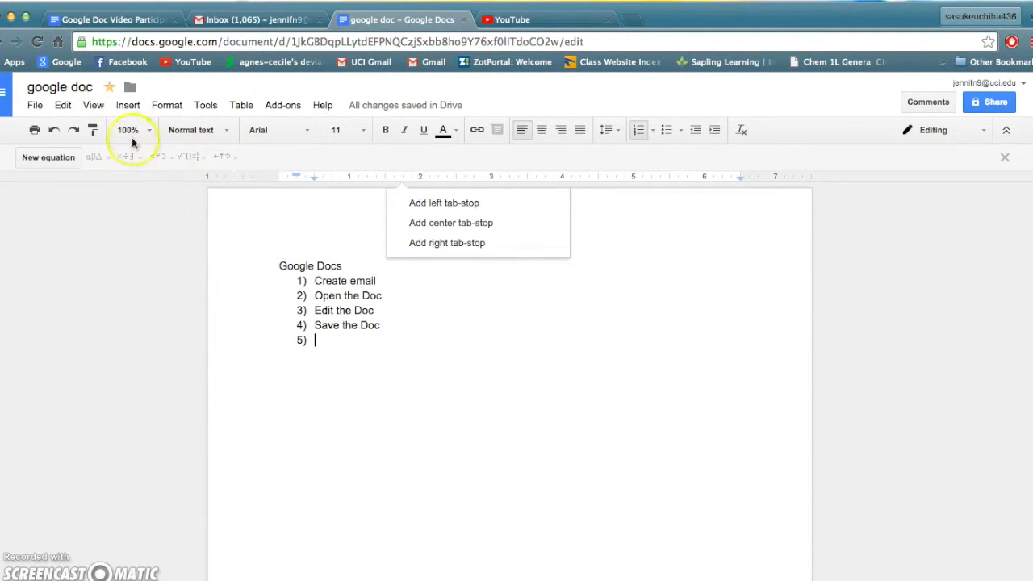
{"action": "left_click", "coordinate": [93, 107]}
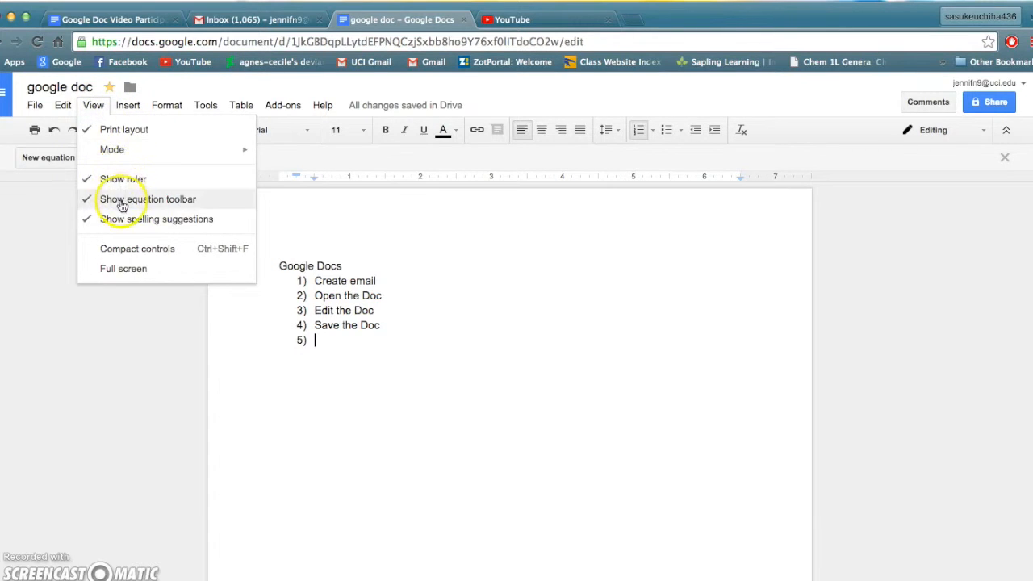
{"action": "left_click", "coordinate": [119, 202]}
Switch the document to full screen with the controls hidden, and restore the controls
{"action": "left_click", "coordinate": [92, 106]}
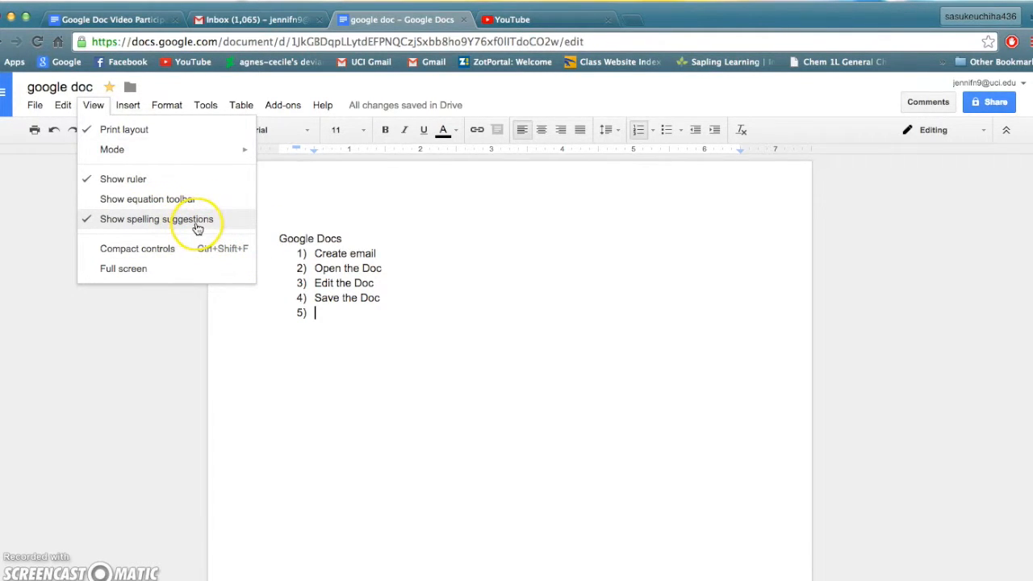
{"action": "left_click", "coordinate": [210, 272]}
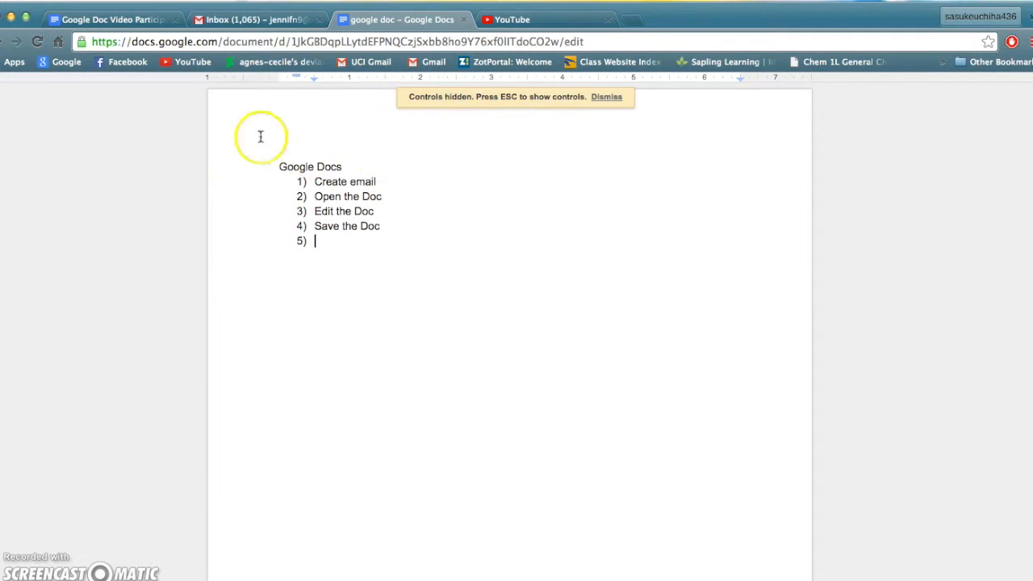
{"action": "left_click", "coordinate": [613, 98]}
{"action": "key", "text": "Escape"}
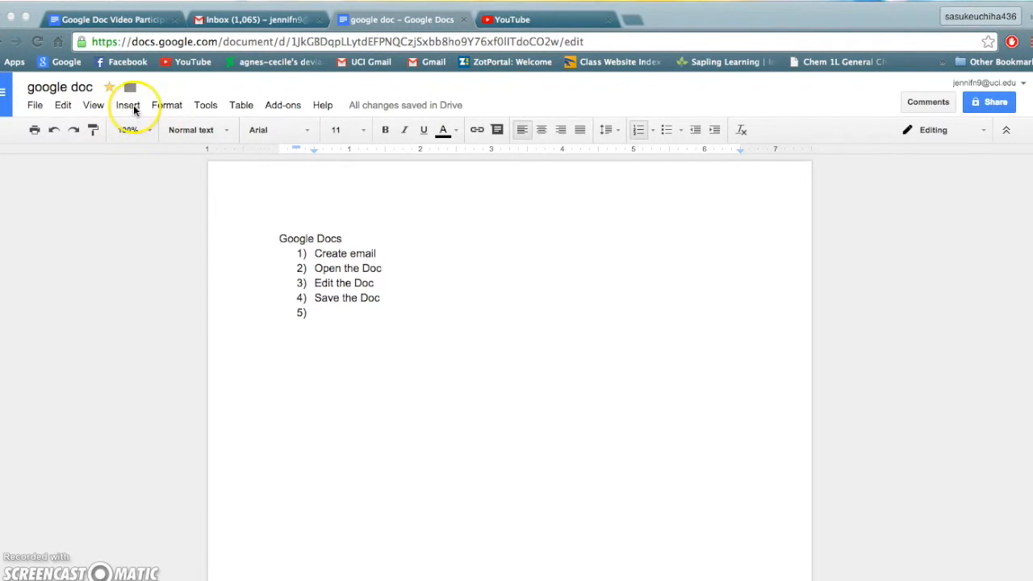
View the image source options offered for inserting an image, and close the dialog without inserting one
{"action": "left_click", "coordinate": [134, 107]}
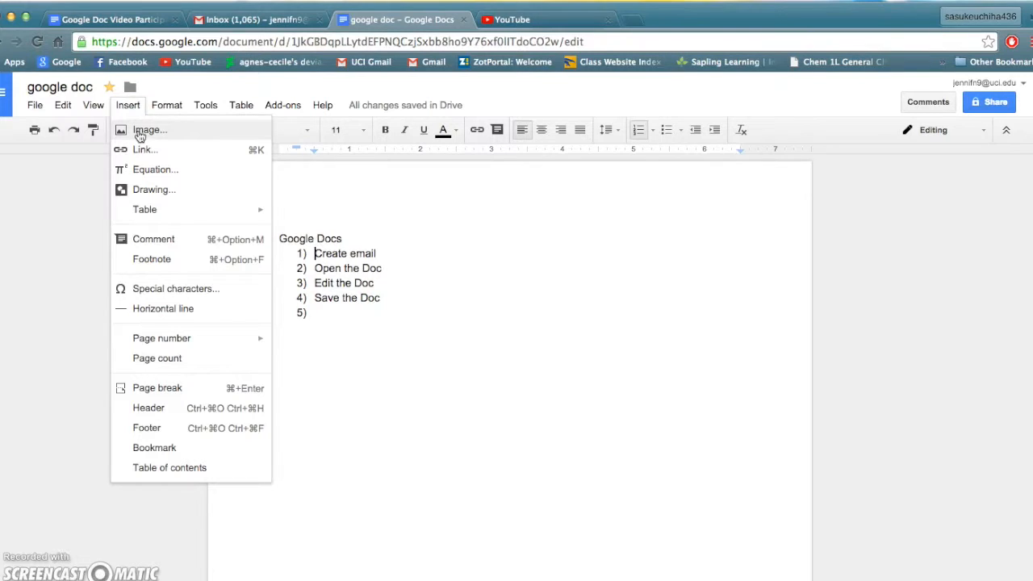
{"action": "left_click", "coordinate": [144, 131]}
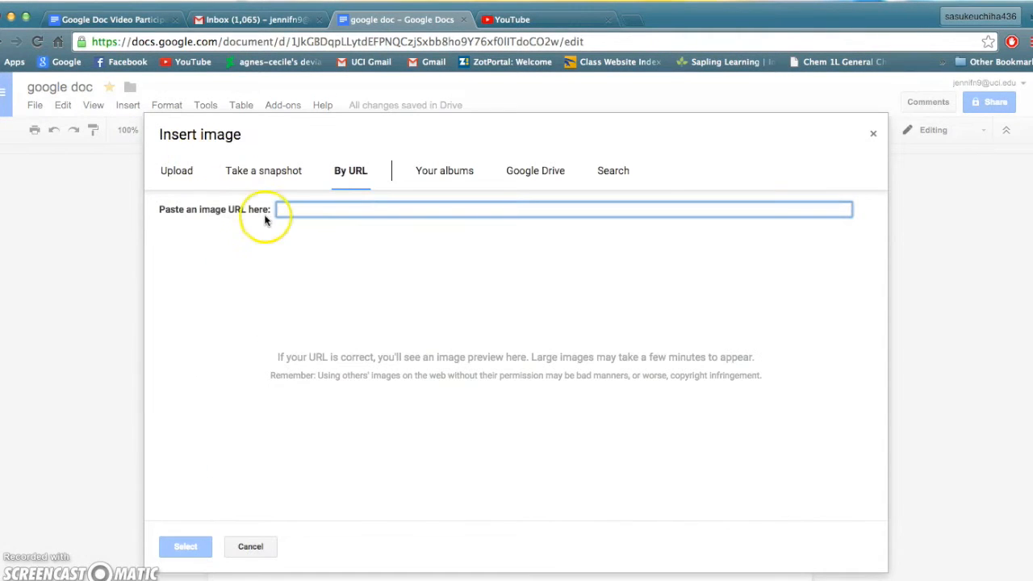
{"action": "left_click", "coordinate": [872, 134]}
Insert an empty equation before "Create email" in the first list item, and close the equation toolbar
{"action": "left_click", "coordinate": [133, 107]}
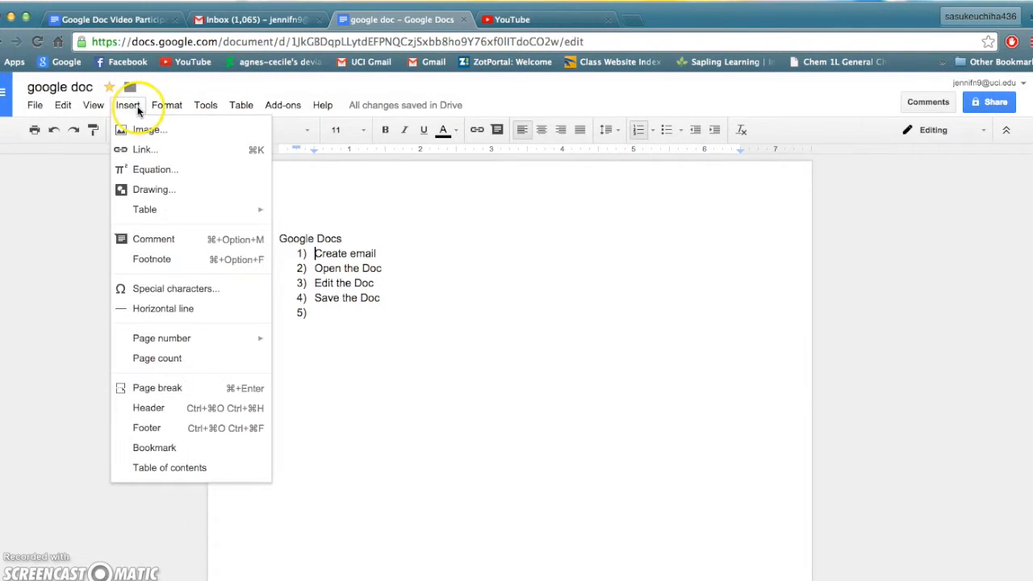
{"action": "left_click", "coordinate": [151, 171]}
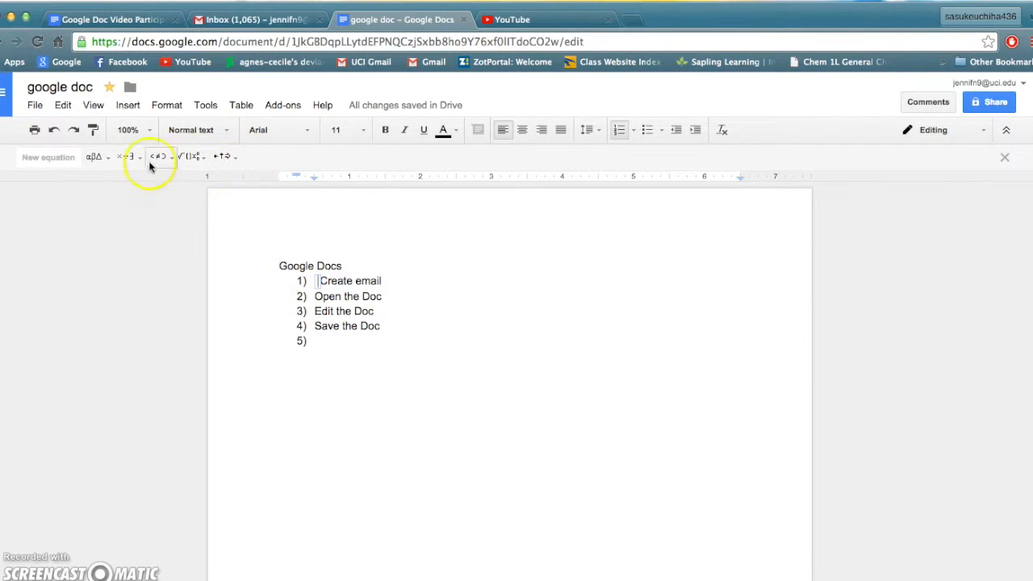
{"action": "left_click", "coordinate": [128, 109]}
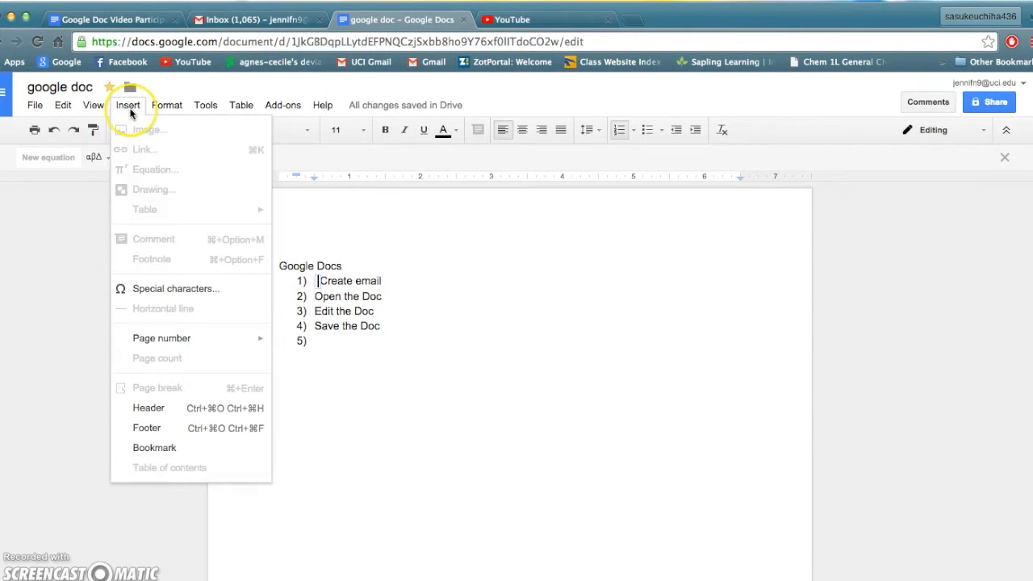
{"action": "left_click", "coordinate": [67, 208]}
{"action": "left_click", "coordinate": [1005, 160]}
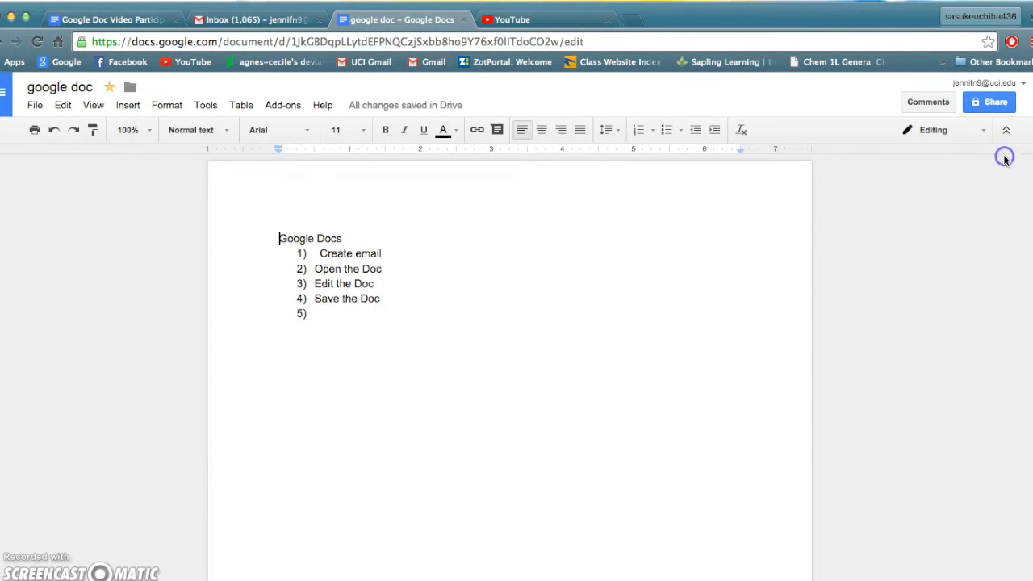
Insert a drawing containing the word art "hi" in front of the "Google Docs" heading and save it
{"action": "left_click", "coordinate": [130, 107]}
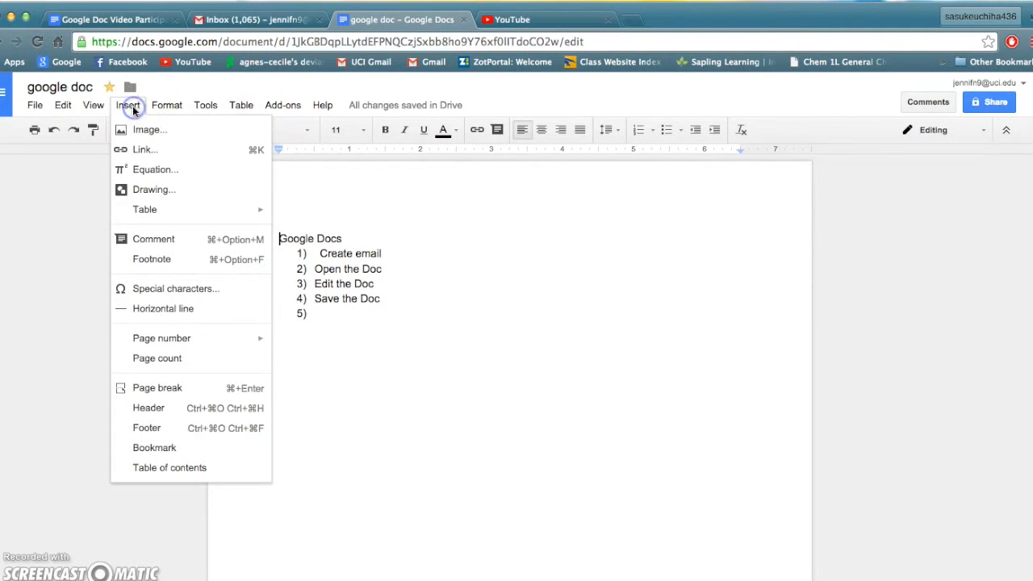
{"action": "left_click", "coordinate": [159, 192]}
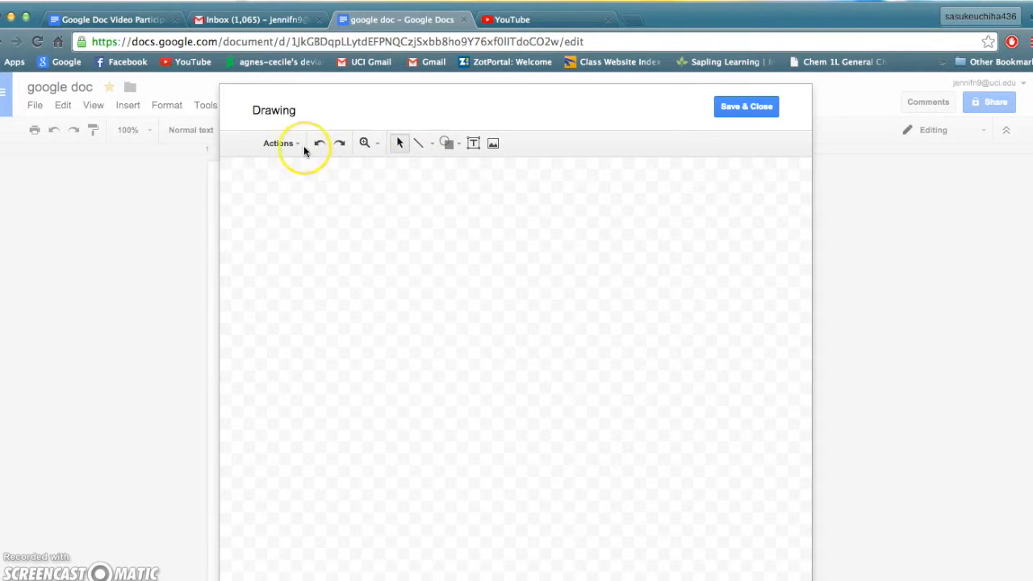
{"action": "left_click", "coordinate": [300, 146]}
{"action": "left_click", "coordinate": [310, 227]}
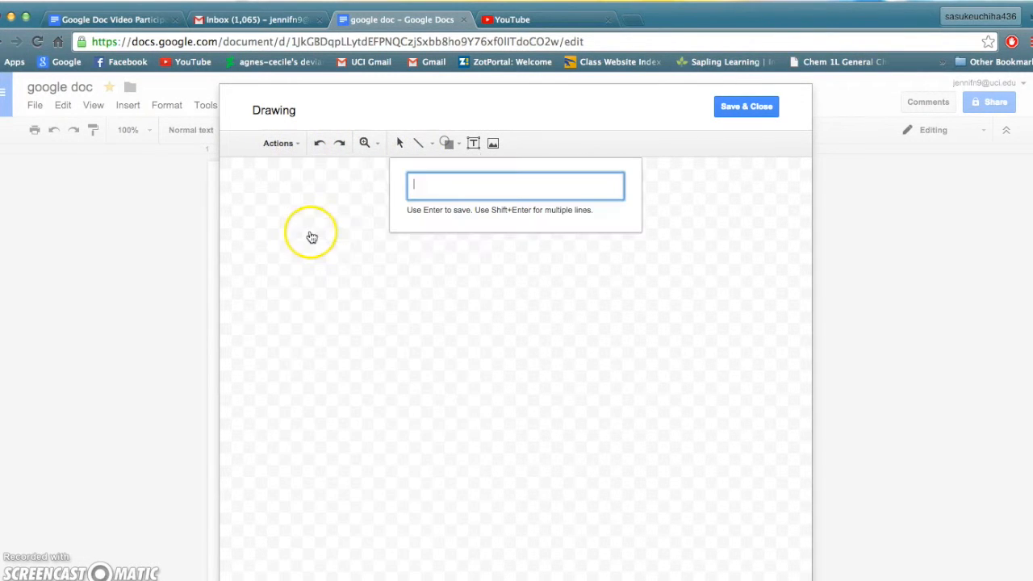
{"action": "type", "text": "hi"}
{"action": "key", "text": "Return"}
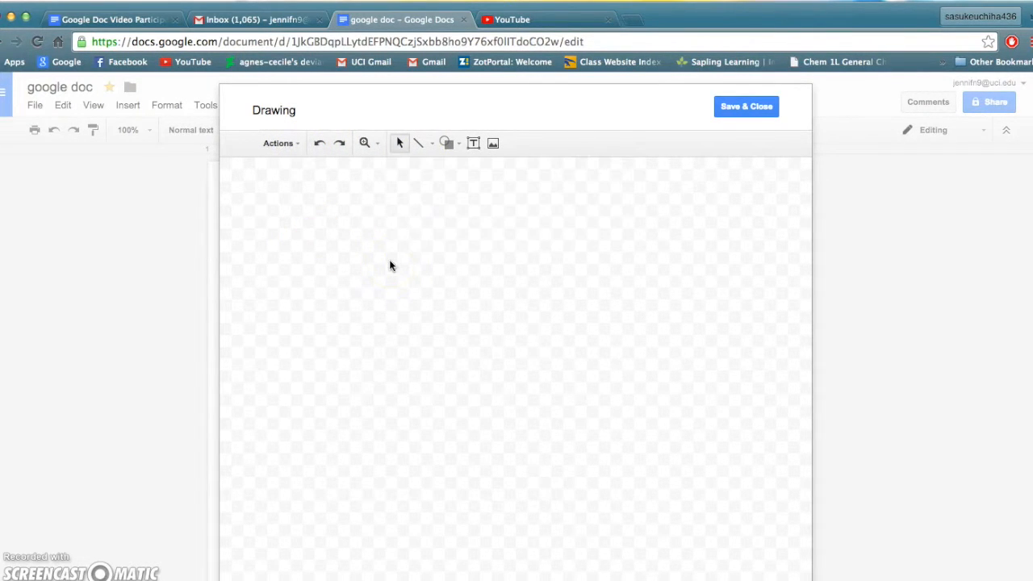
{"action": "left_click", "coordinate": [747, 108]}
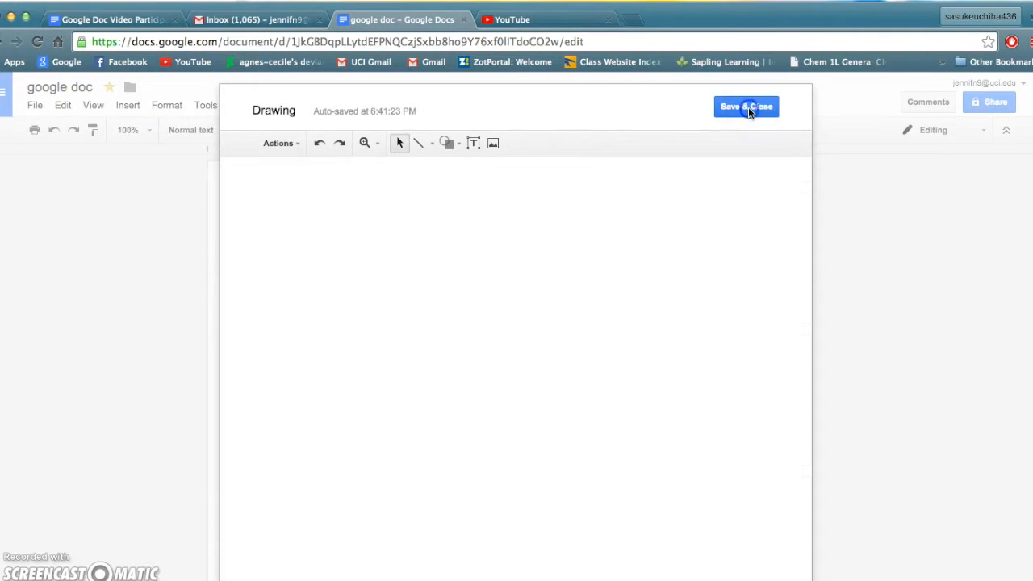
Start a new comment beside the "hi" drawing without entering any text
{"action": "left_click", "coordinate": [129, 106]}
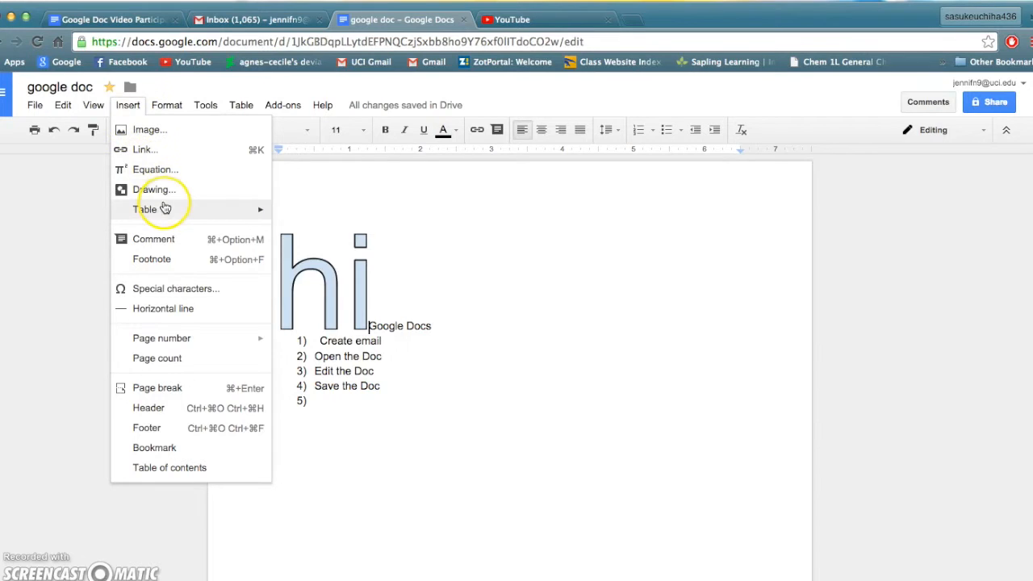
{"action": "mouse_move", "coordinate": [165, 211]}
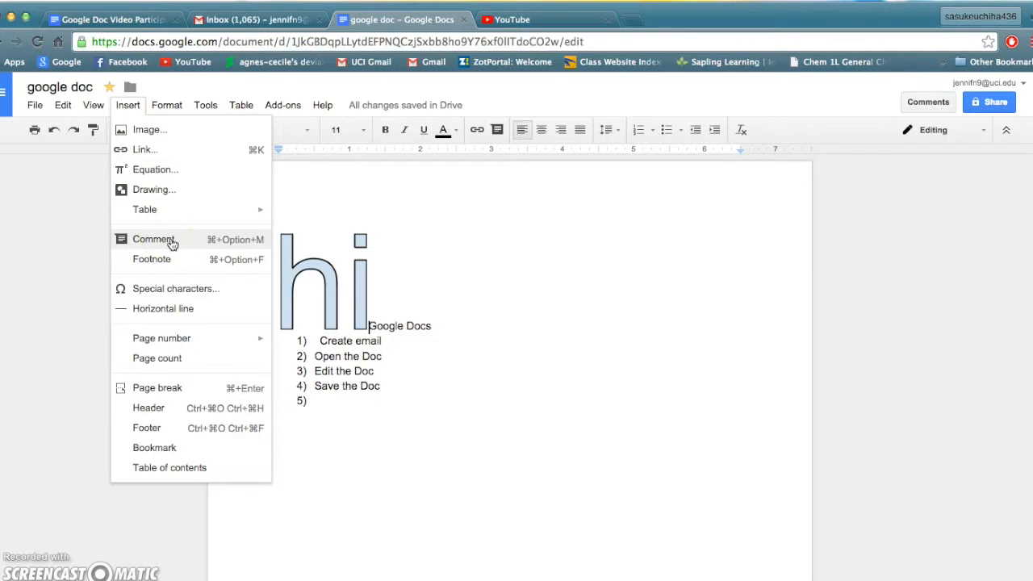
{"action": "left_click", "coordinate": [172, 245]}
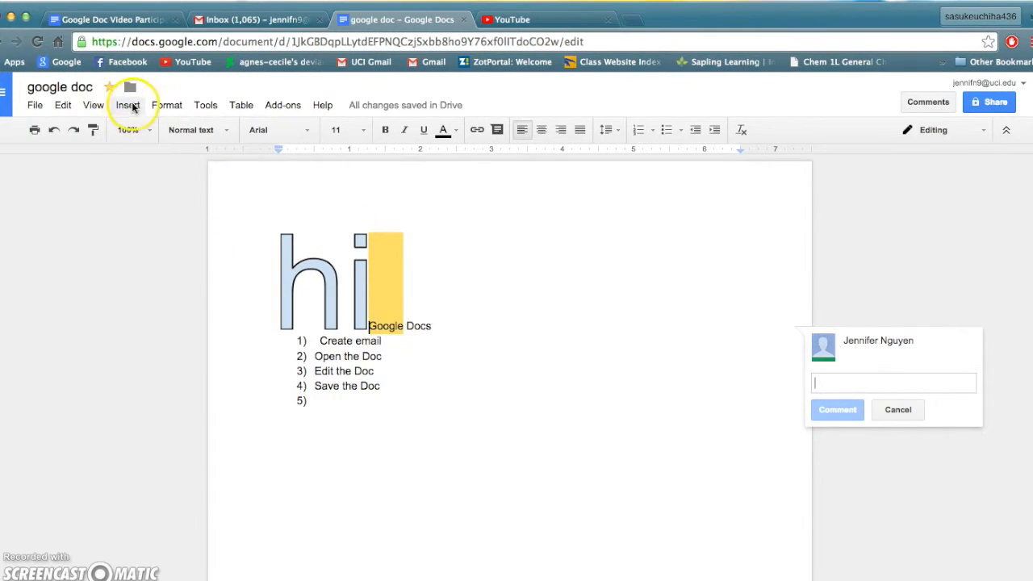
Insert a right-aligned page number in the document's header, starting on the first page
{"action": "left_click", "coordinate": [132, 106]}
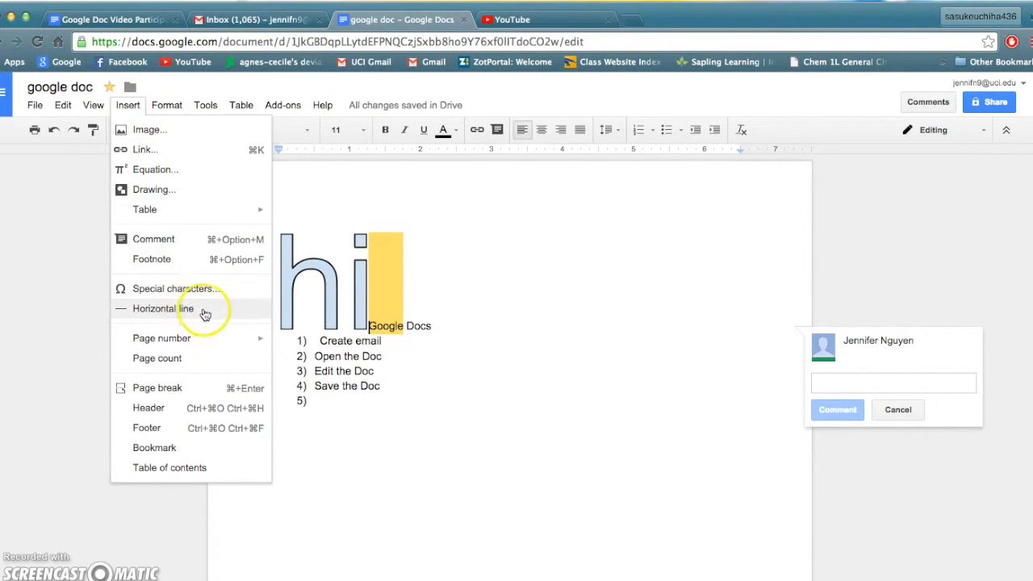
{"action": "mouse_move", "coordinate": [214, 347]}
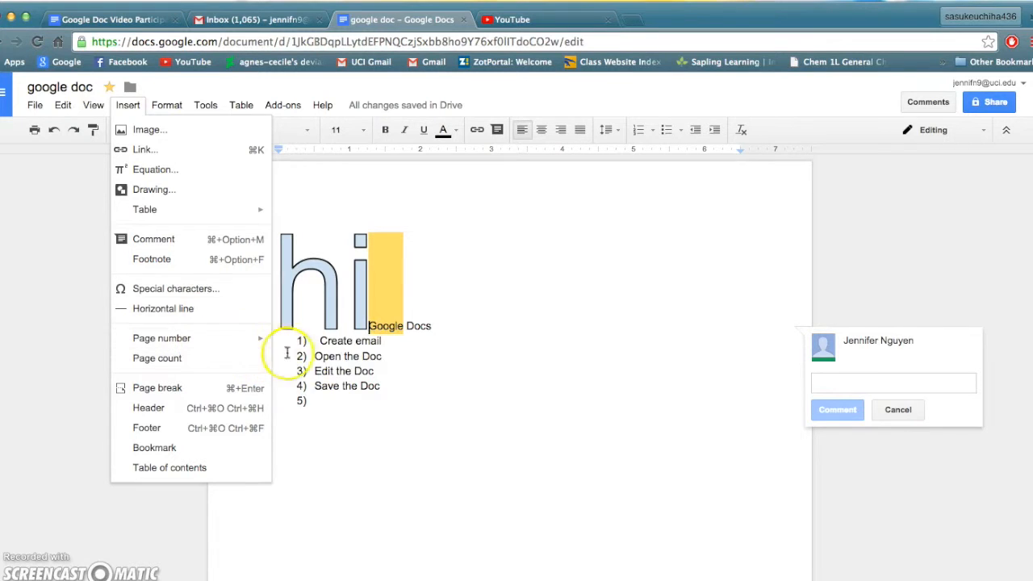
{"action": "left_click", "coordinate": [300, 361]}
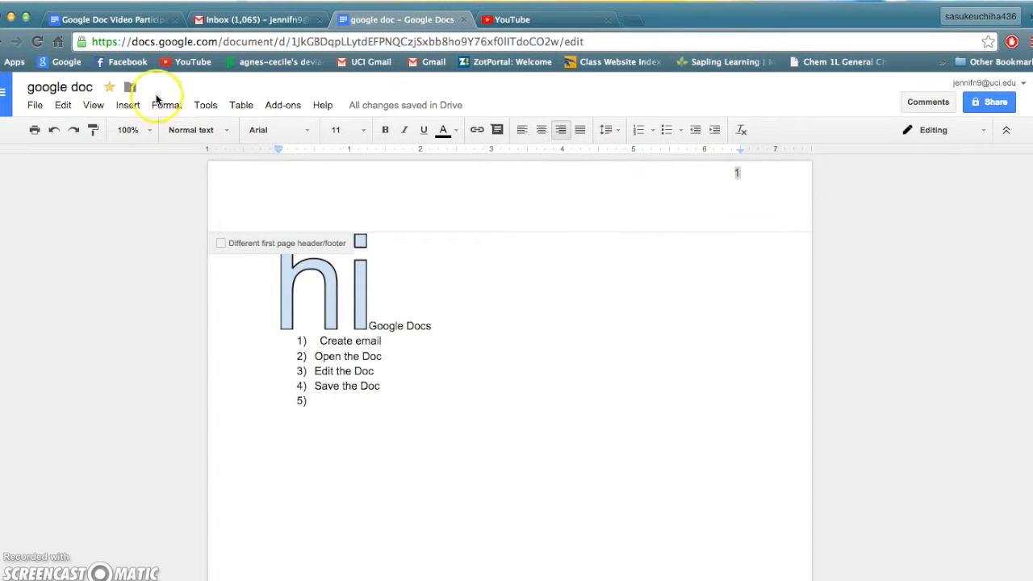
Insert a page break at the empty fifth item of the numbered list
{"action": "left_click", "coordinate": [130, 107]}
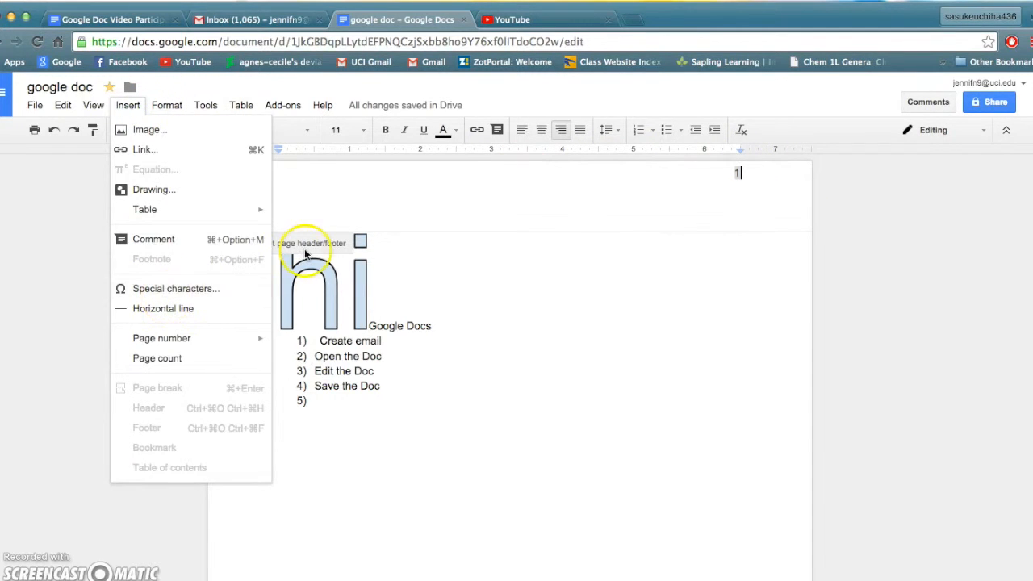
{"action": "left_click", "coordinate": [457, 212]}
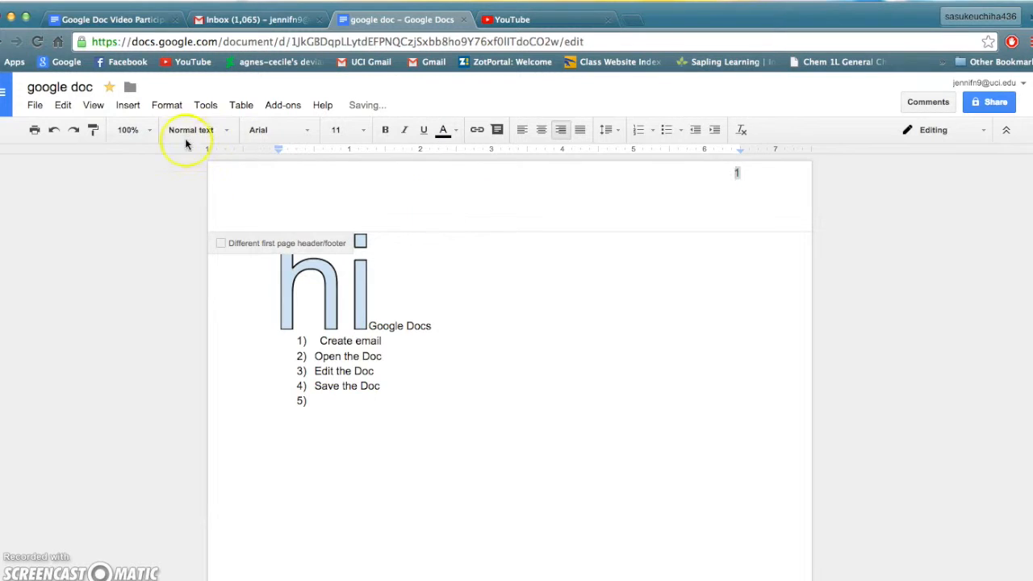
{"action": "left_click", "coordinate": [137, 110]}
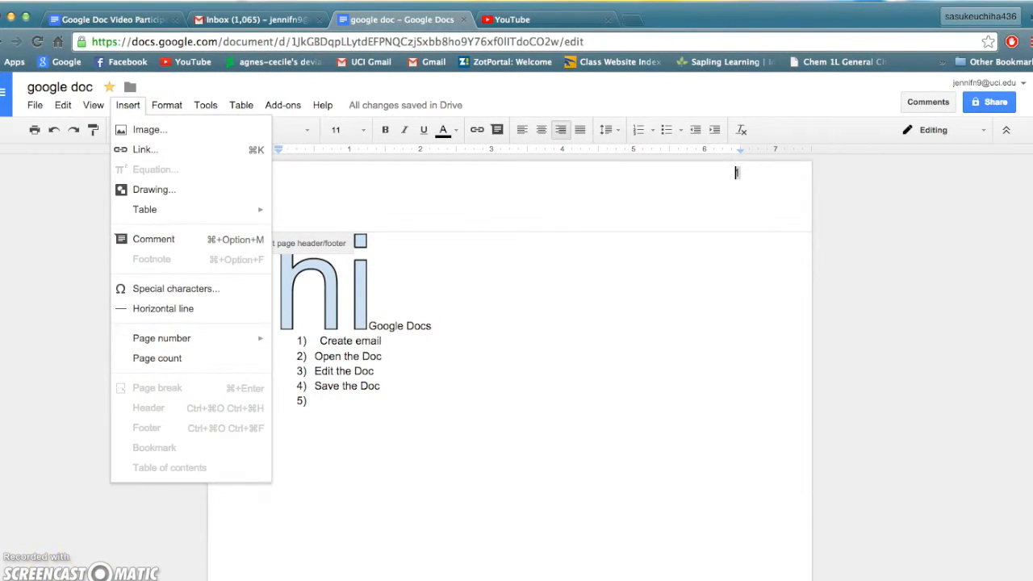
{"action": "left_click", "coordinate": [126, 105]}
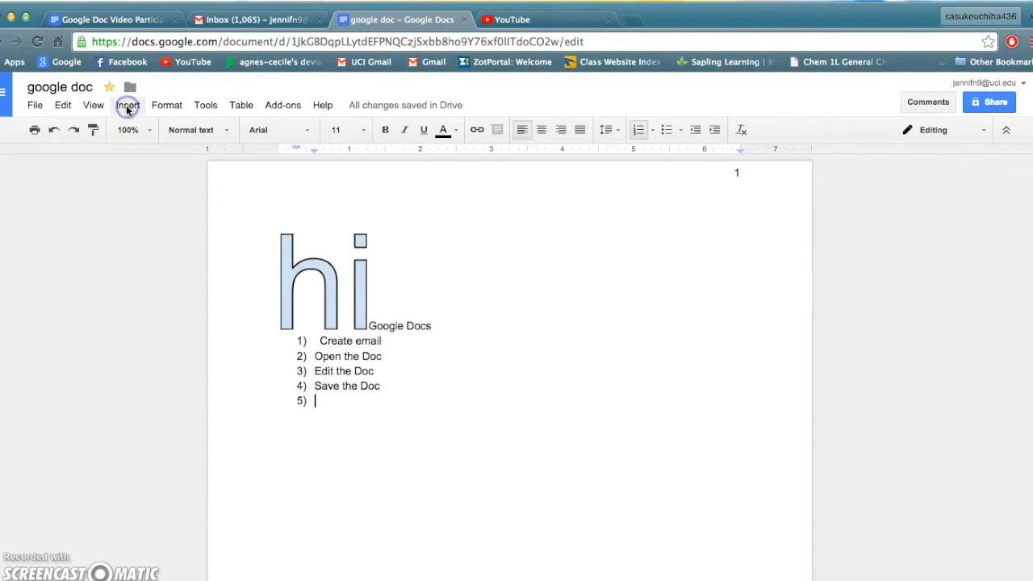
{"action": "left_click", "coordinate": [127, 106]}
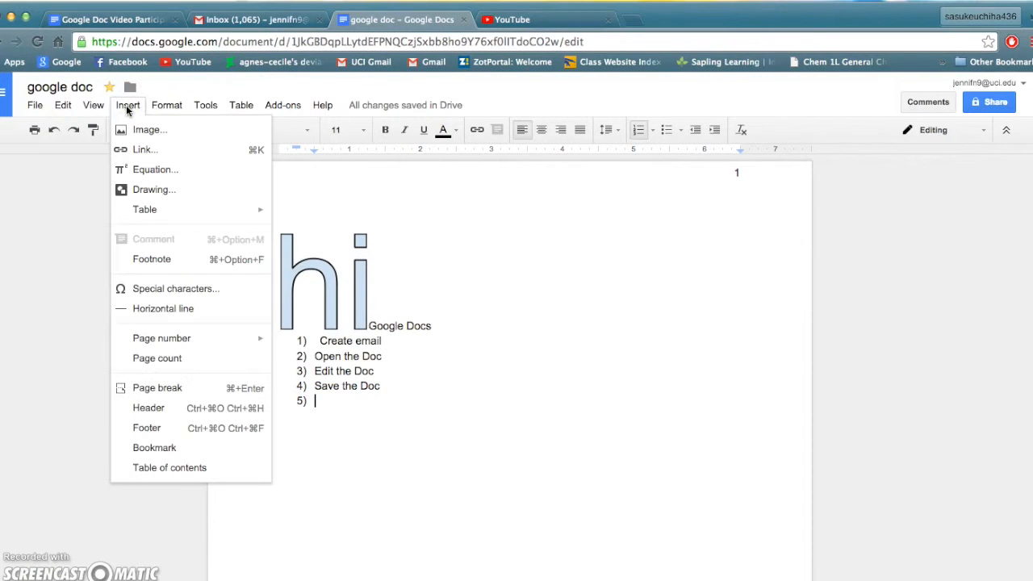
{"action": "left_click", "coordinate": [157, 387]}
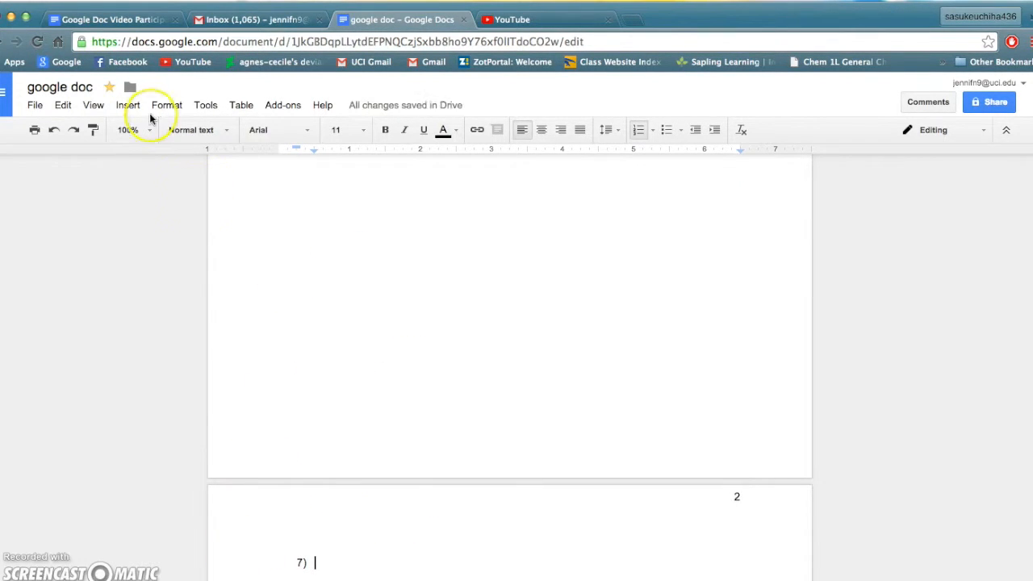
Open the page header and enter the person's first name in front of the page number
{"action": "left_click", "coordinate": [132, 108]}
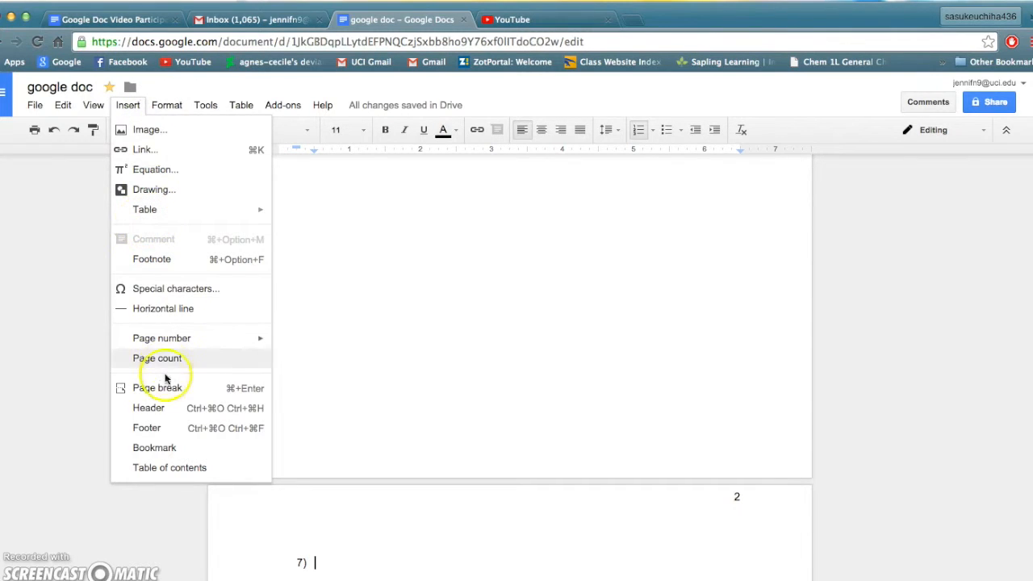
{"action": "left_click", "coordinate": [168, 409]}
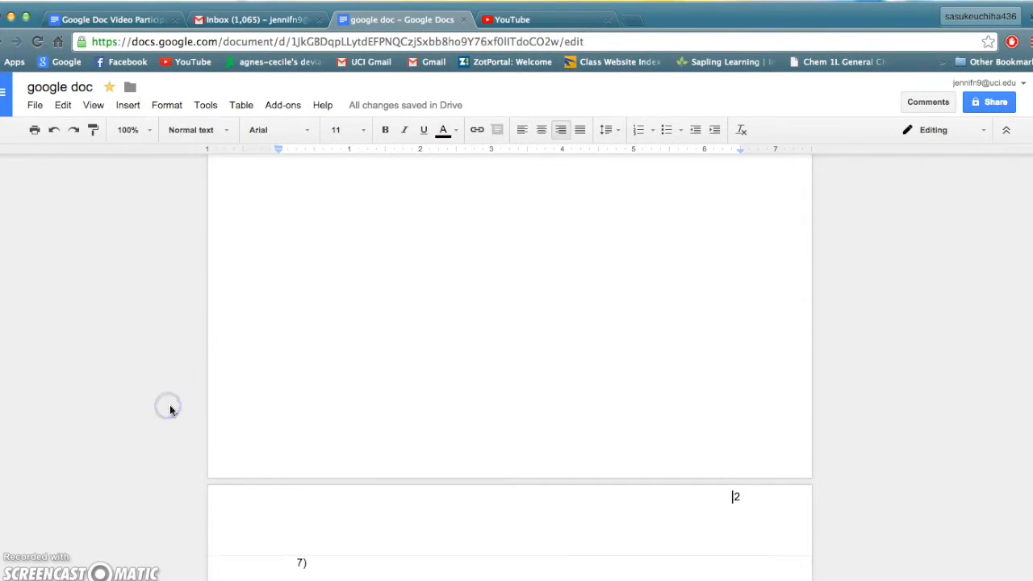
{"action": "left_click", "coordinate": [275, 508]}
{"action": "type", "text": "cindy"}
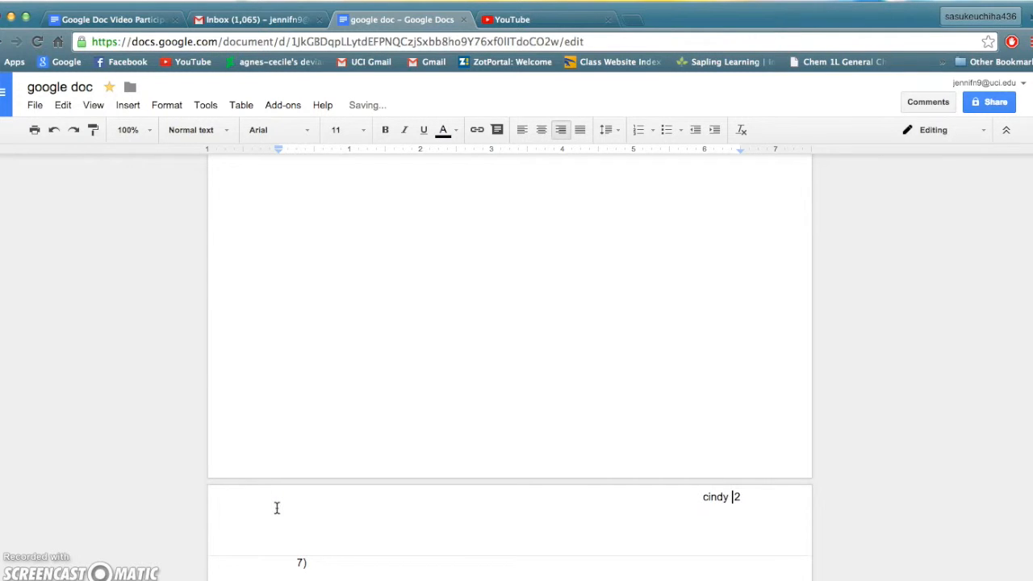
Return to the document body and add a footer to the page
{"action": "left_click", "coordinate": [127, 105]}
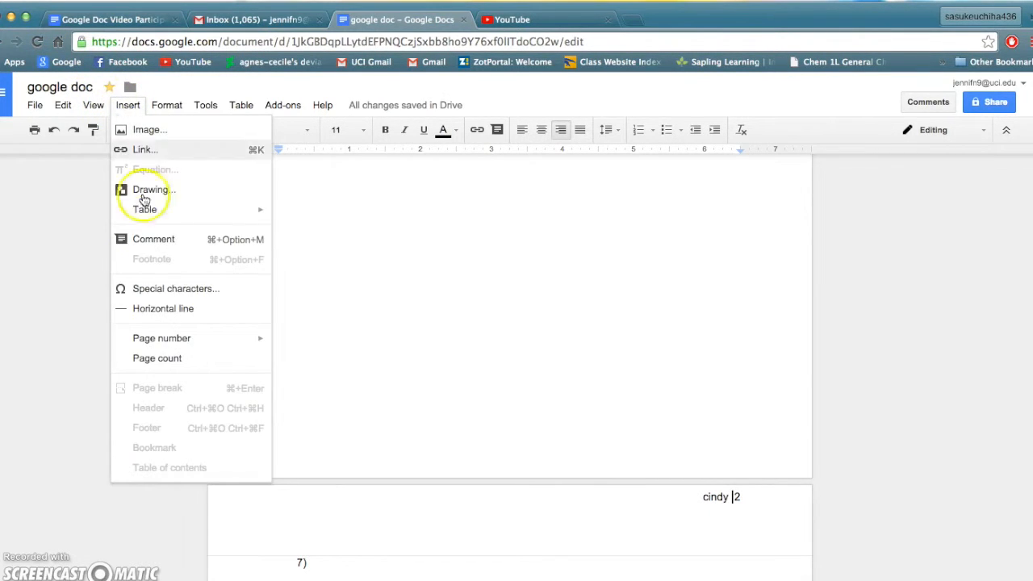
{"action": "left_click", "coordinate": [606, 576]}
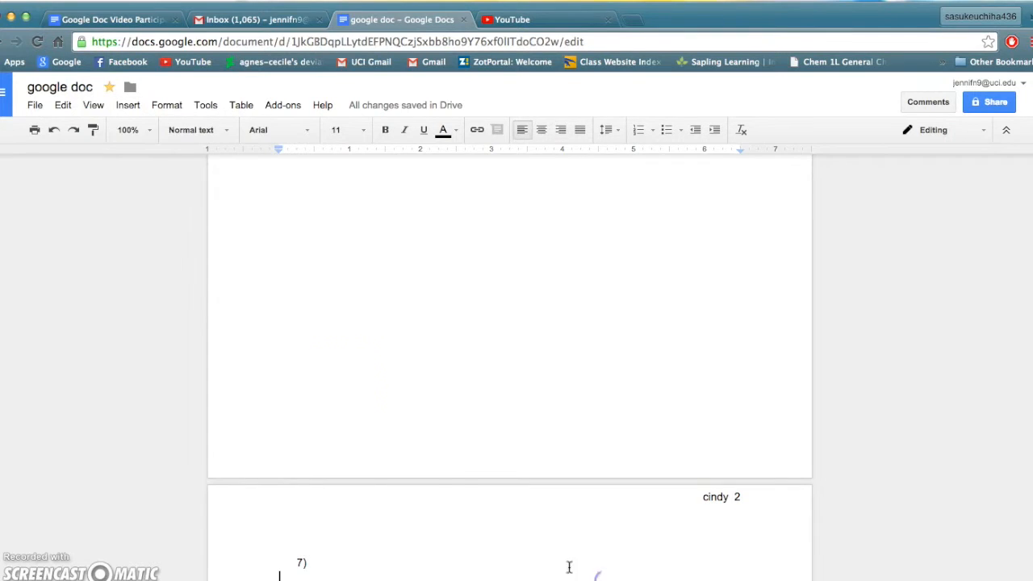
{"action": "left_click", "coordinate": [129, 105]}
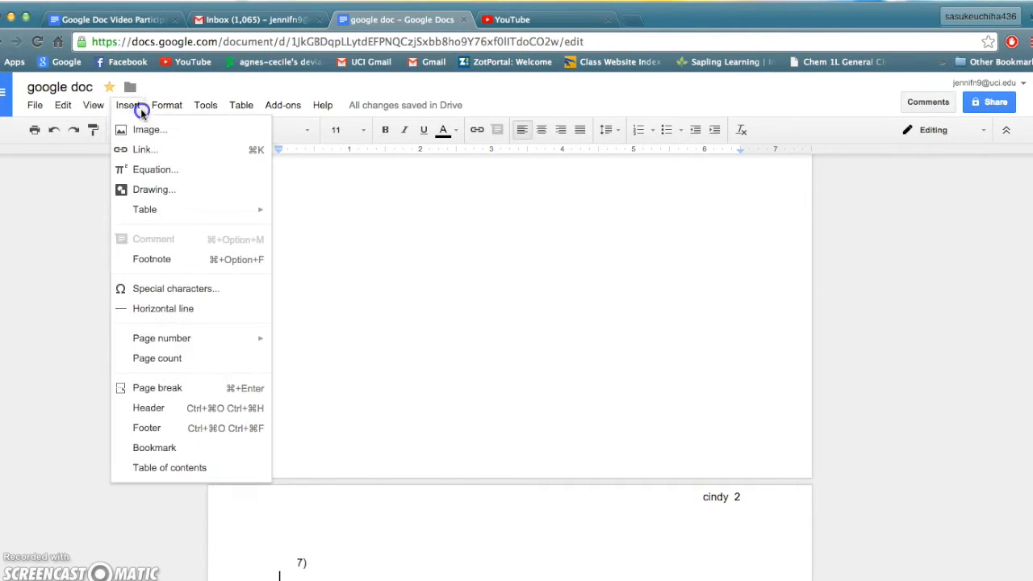
{"action": "left_click", "coordinate": [197, 427]}
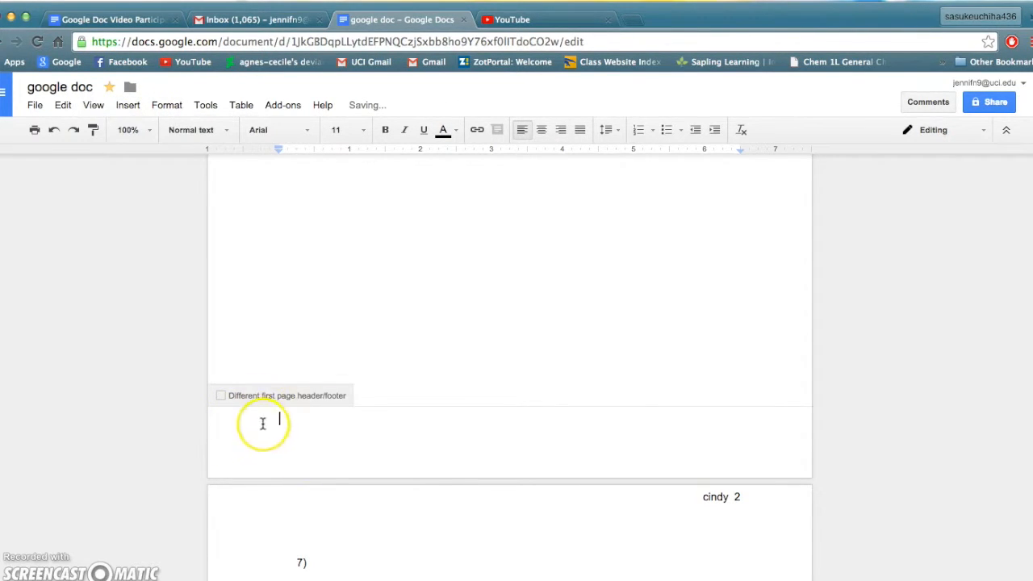
{"action": "type", "text": "cindy 1"}
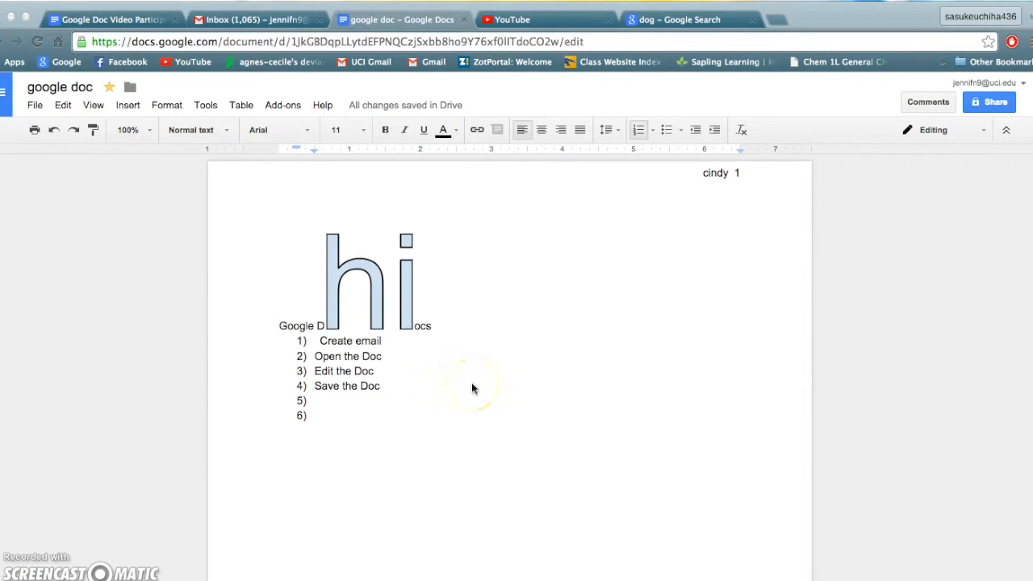
Try bold, italic and underline formatting on "Create email" in the first list item
{"action": "left_click", "coordinate": [168, 107]}
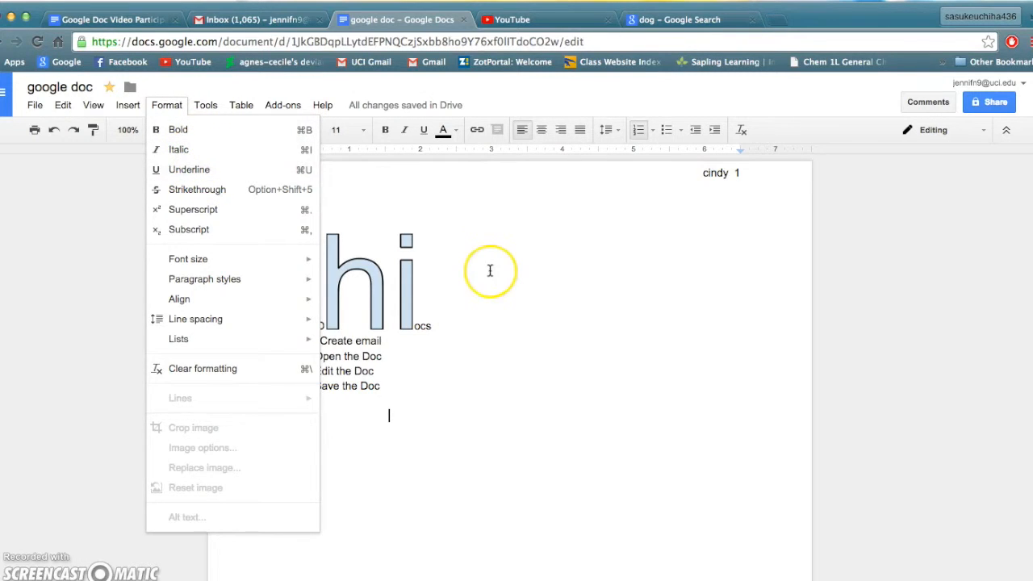
{"action": "left_click", "coordinate": [456, 283]}
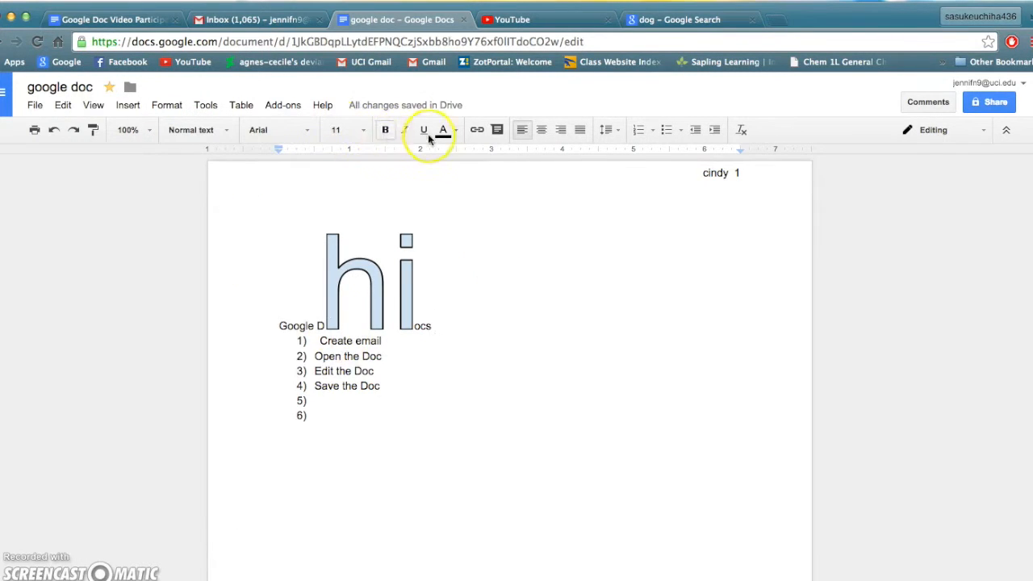
{"action": "left_click_drag", "start_coordinate": [322, 340], "coordinate": [381, 344]}
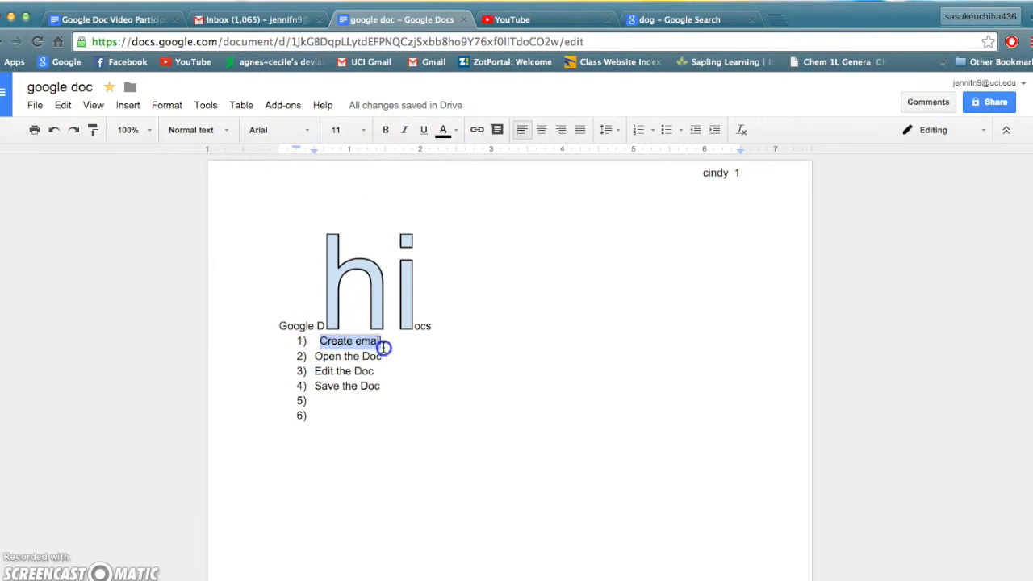
{"action": "left_click", "coordinate": [385, 133]}
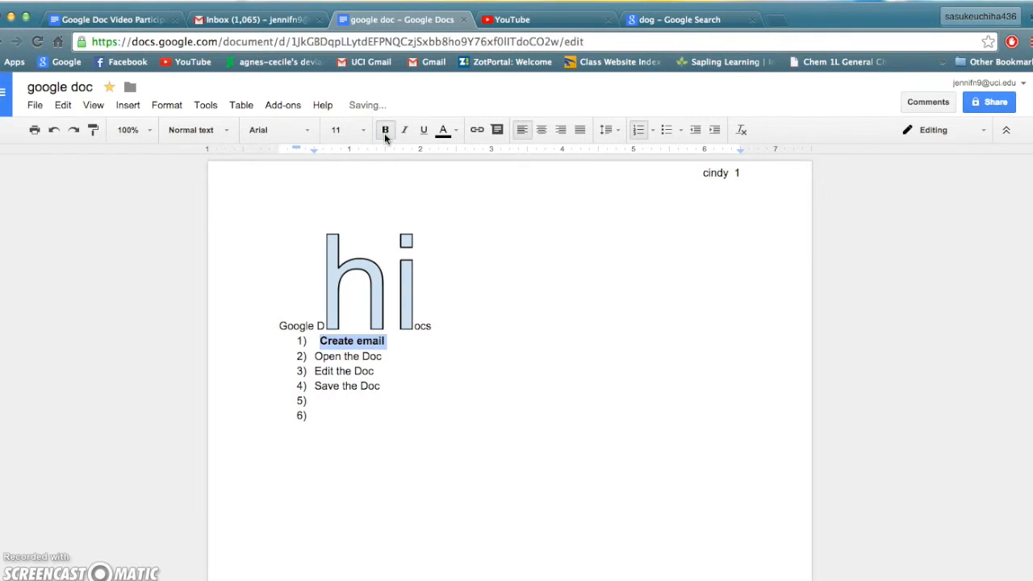
{"action": "left_click", "coordinate": [385, 133]}
{"action": "left_click", "coordinate": [406, 133]}
{"action": "left_click", "coordinate": [406, 135]}
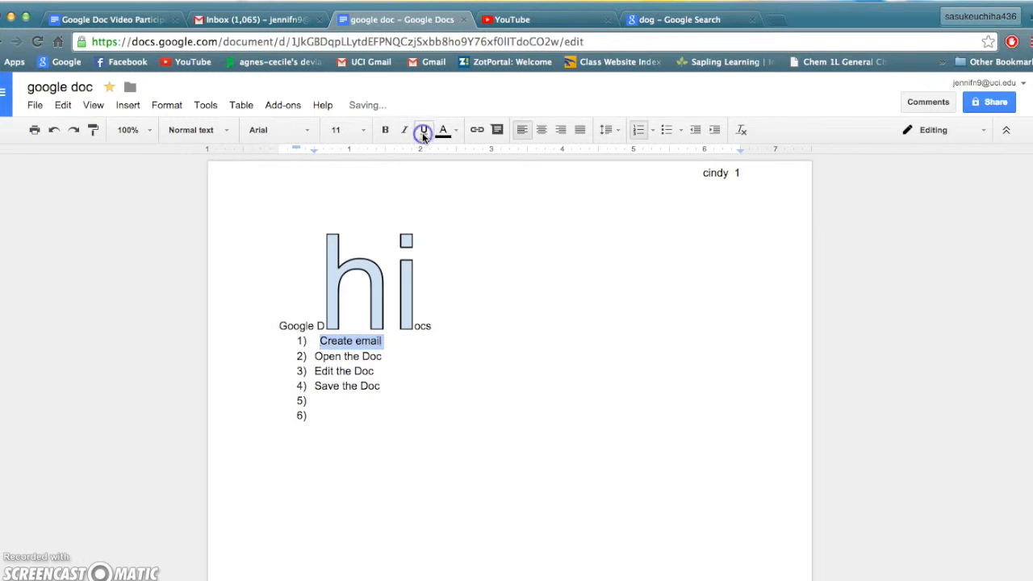
Apply strikethrough to "Create email" in the first list item and deselect the text
{"action": "left_click", "coordinate": [167, 108]}
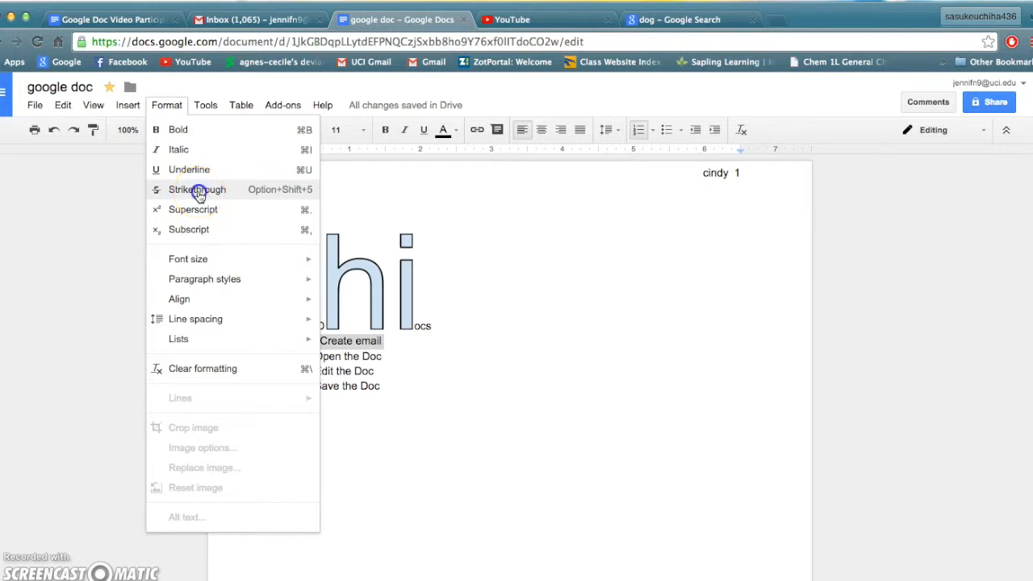
{"action": "left_click", "coordinate": [199, 192]}
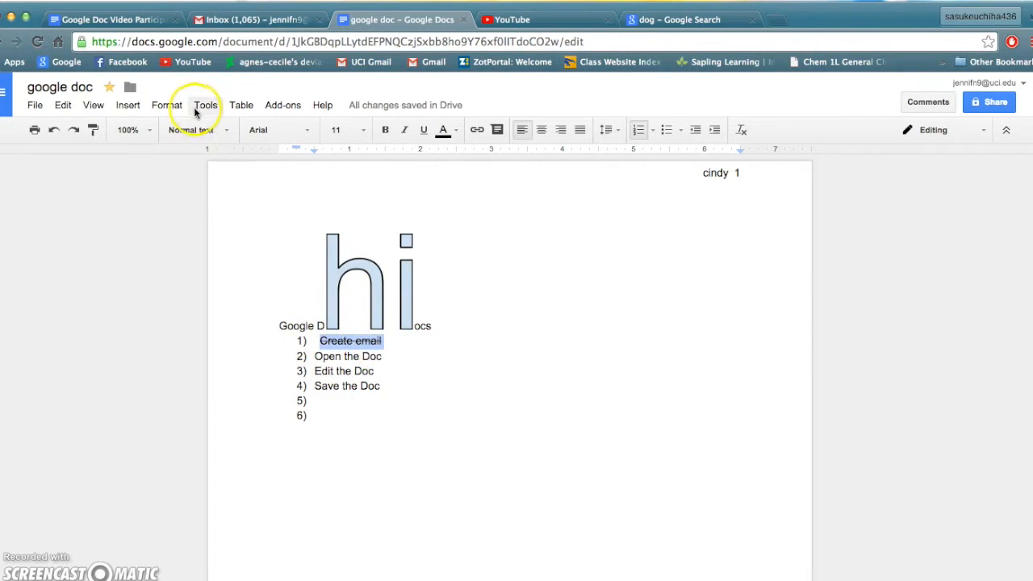
{"action": "left_click", "coordinate": [165, 105]}
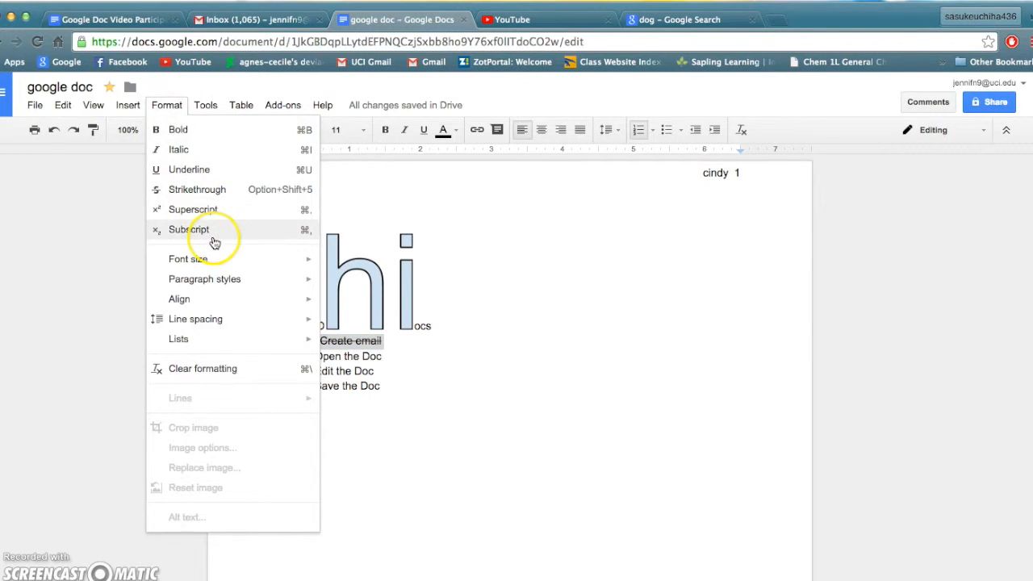
{"action": "left_click", "coordinate": [404, 350]}
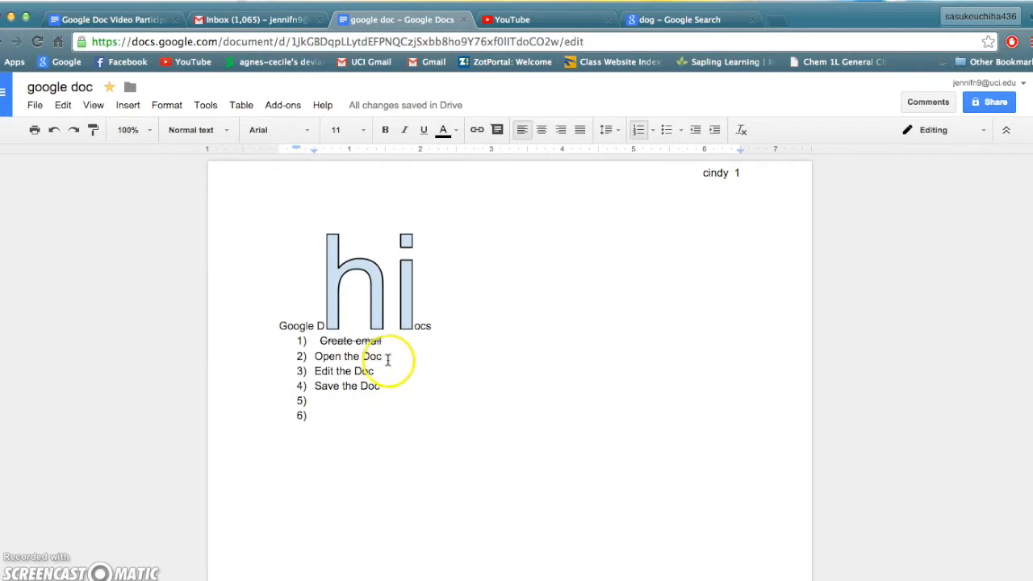
Enter "x2" in the fifth list item and format the 2 as superscript
{"action": "left_click", "coordinate": [315, 402]}
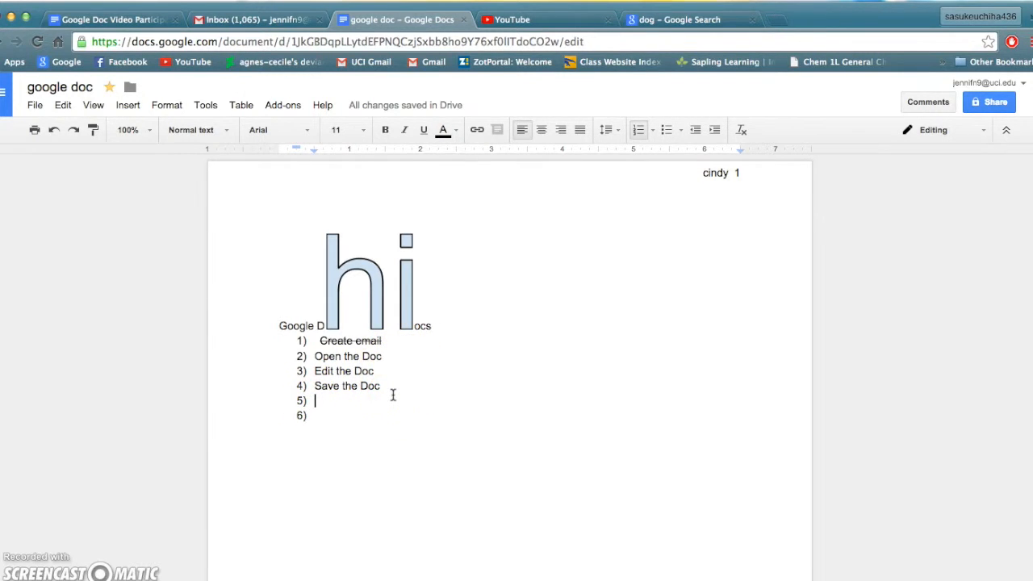
{"action": "type", "text": "x2"}
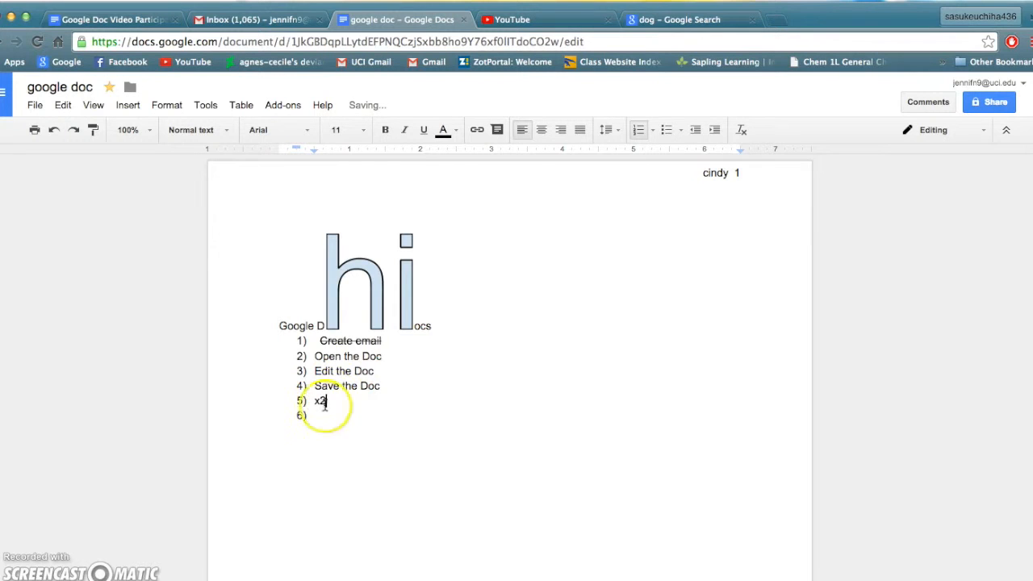
{"action": "left_click", "coordinate": [321, 401]}
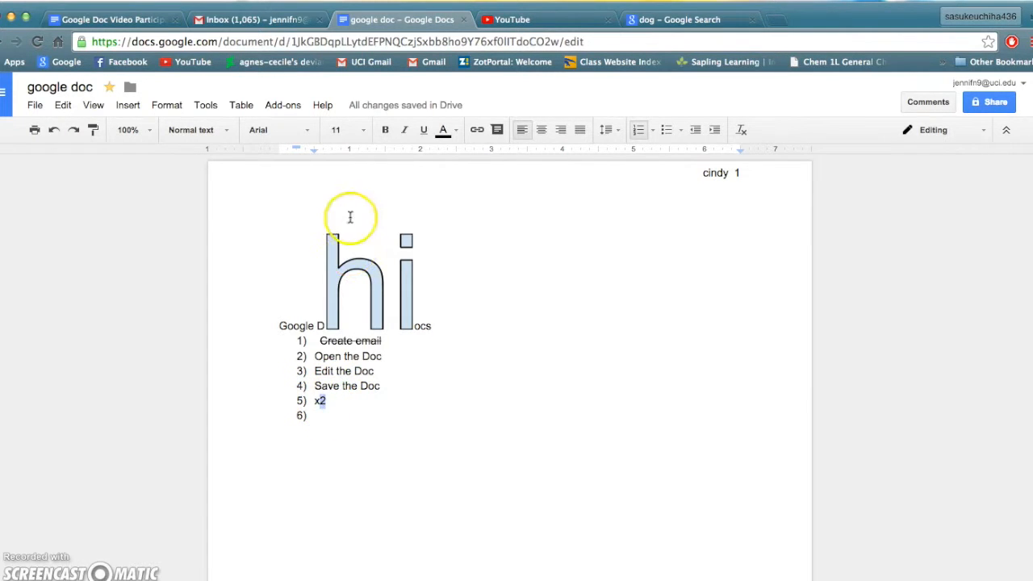
{"action": "left_click", "coordinate": [207, 137]}
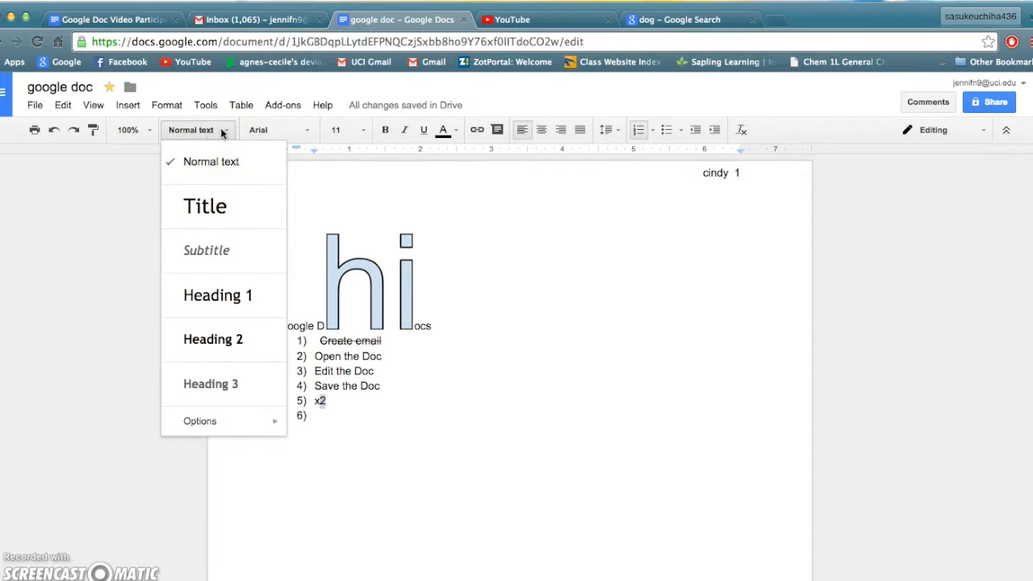
{"action": "left_click", "coordinate": [167, 105]}
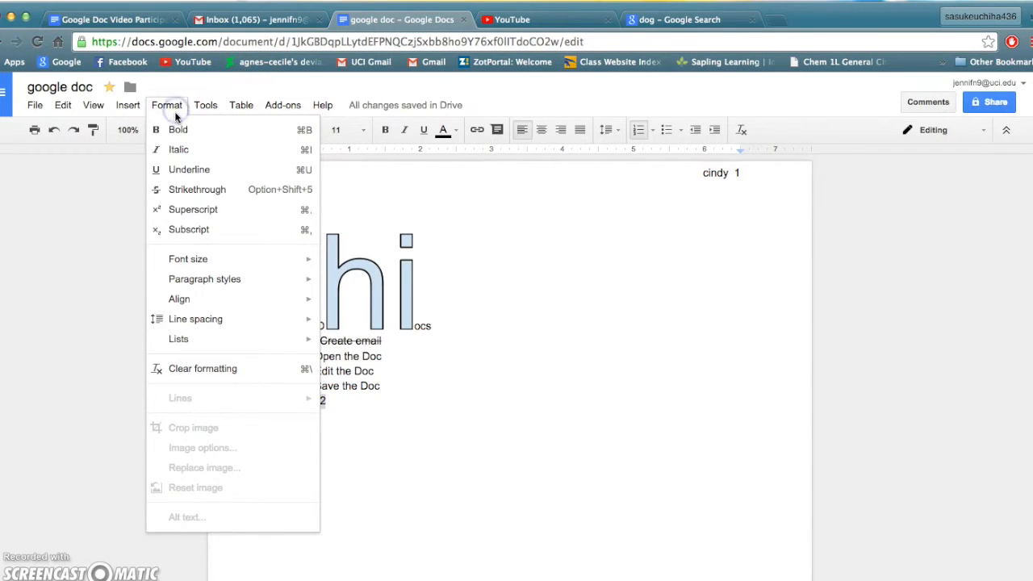
{"action": "left_click", "coordinate": [195, 210]}
{"action": "left_click", "coordinate": [380, 413]}
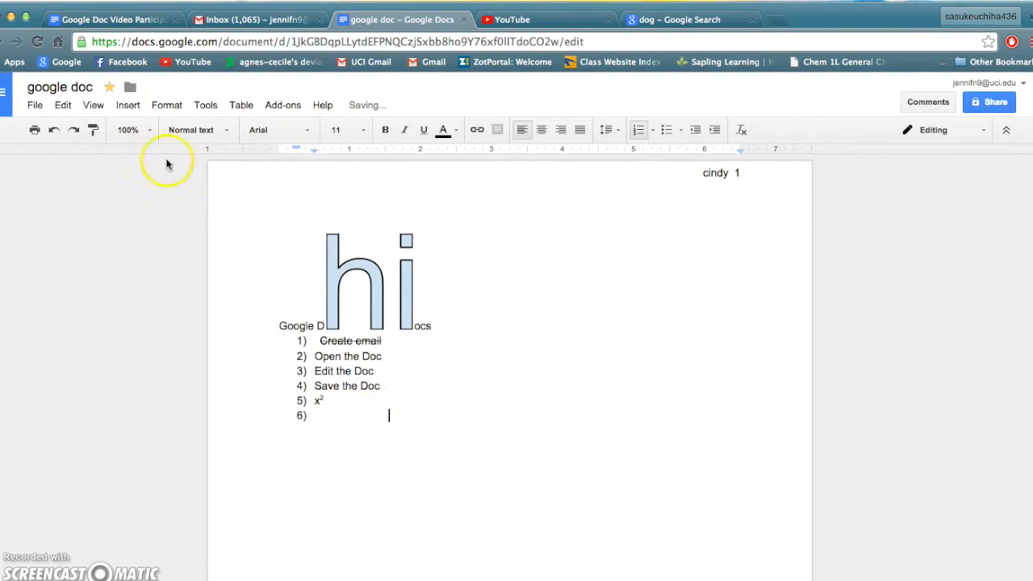
Change the 2 after the x in the fifth list item to subscript
{"action": "left_click", "coordinate": [320, 398]}
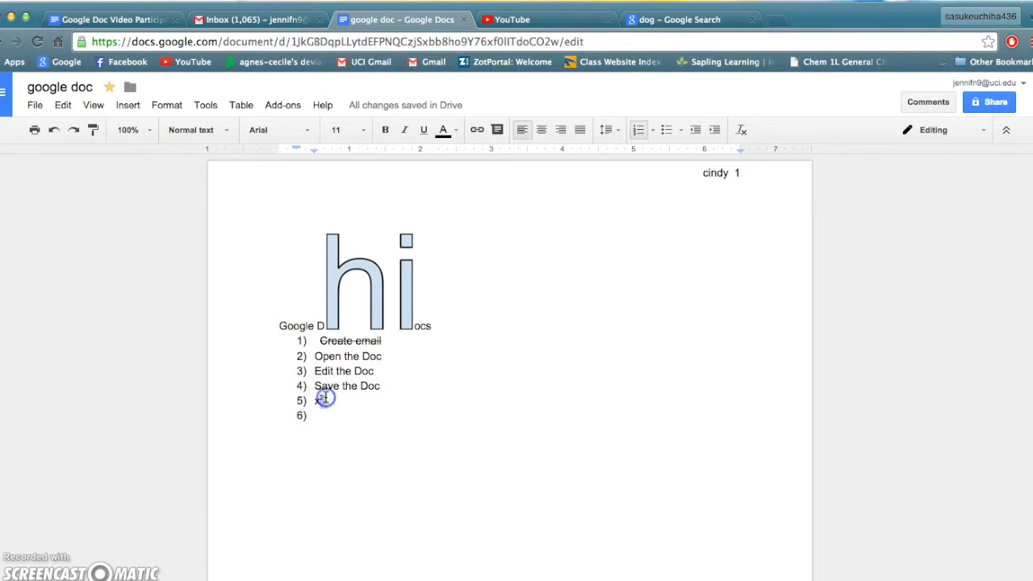
{"action": "left_click", "coordinate": [171, 105]}
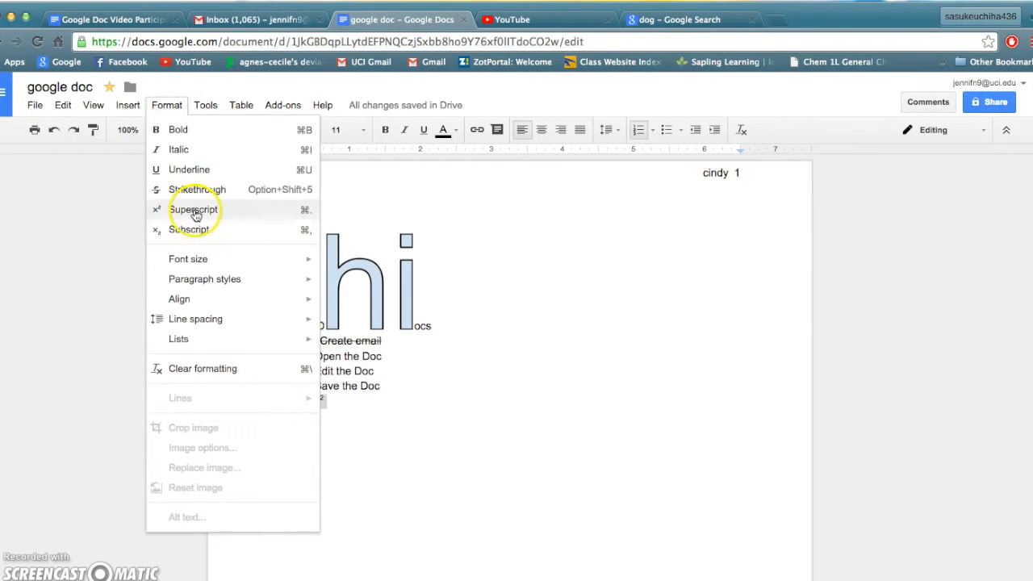
{"action": "left_click", "coordinate": [199, 232]}
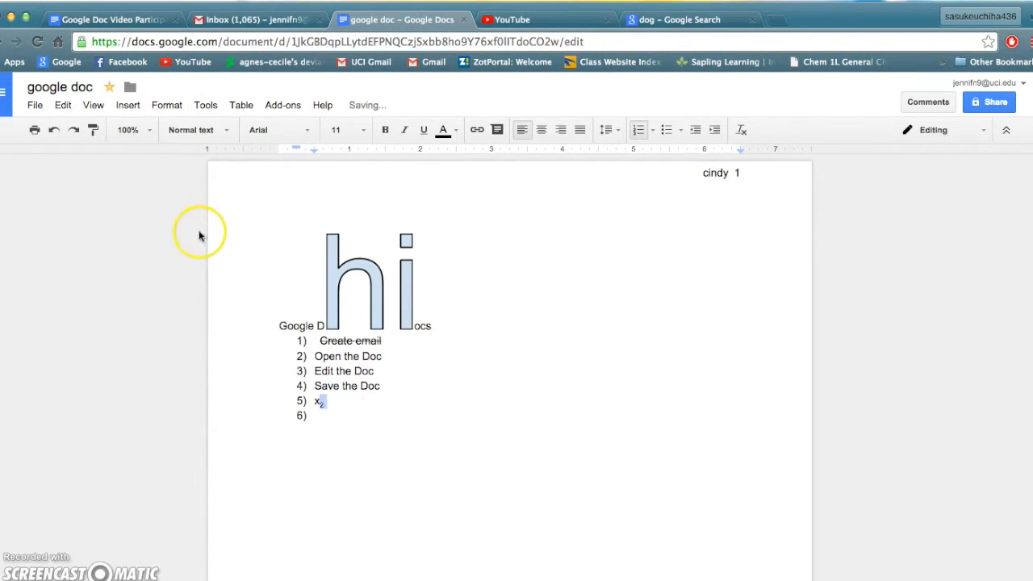
{"action": "left_click", "coordinate": [347, 410]}
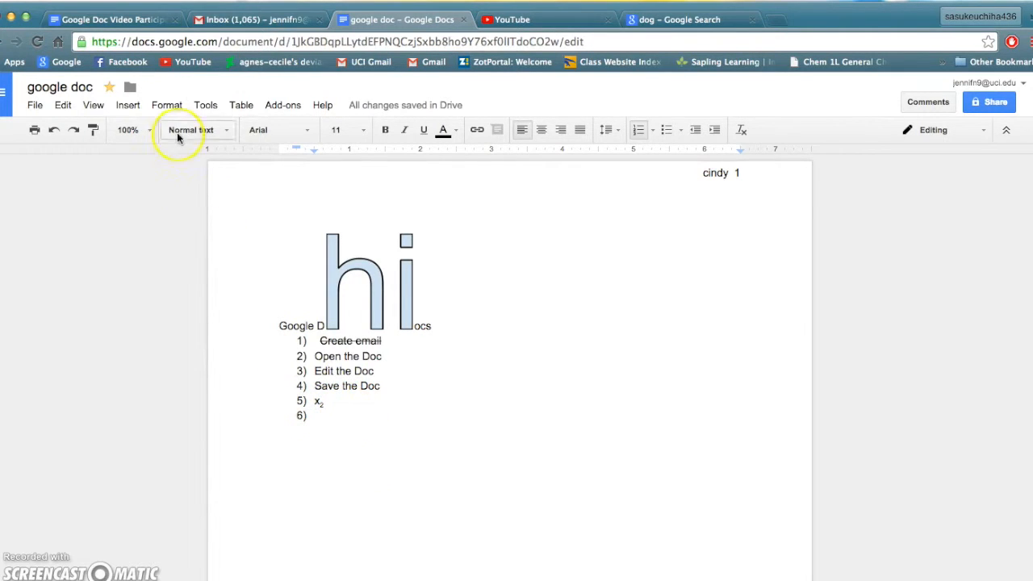
Examine the font size, paragraph style, alignment, line spacing and list formatting options
{"action": "left_click", "coordinate": [172, 107]}
{"action": "left_click", "coordinate": [222, 267]}
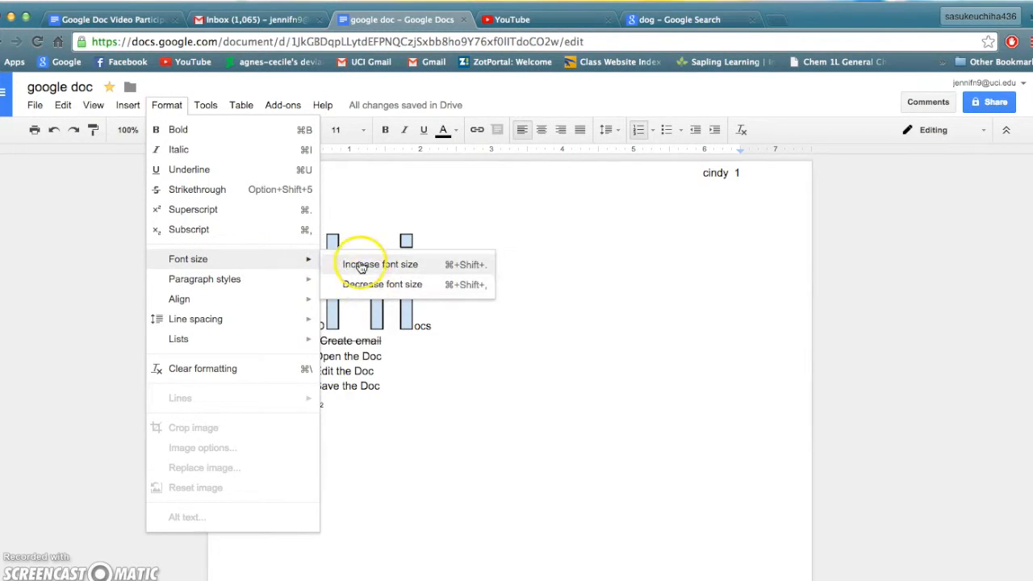
{"action": "mouse_move", "coordinate": [231, 282]}
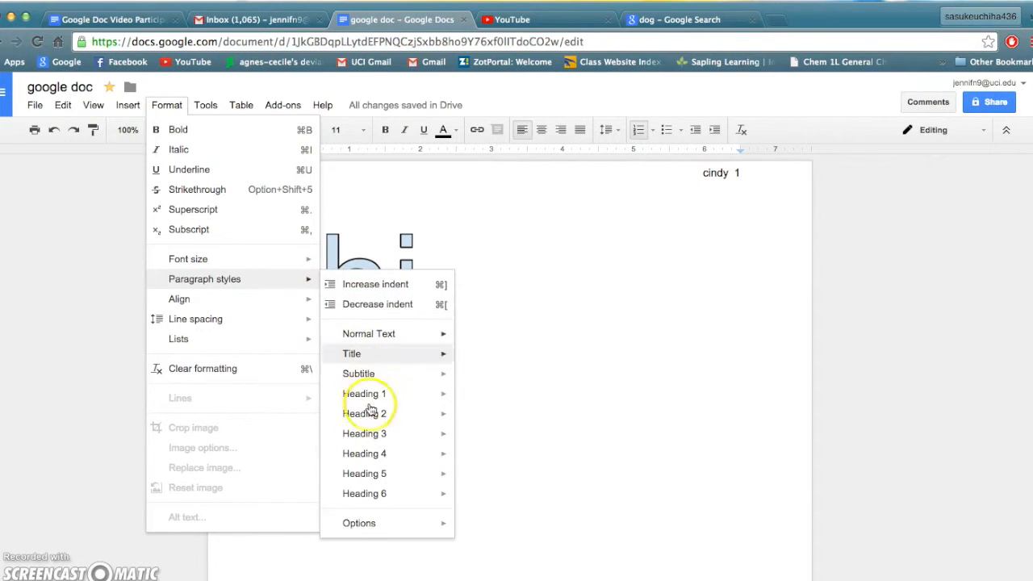
{"action": "mouse_move", "coordinate": [205, 299]}
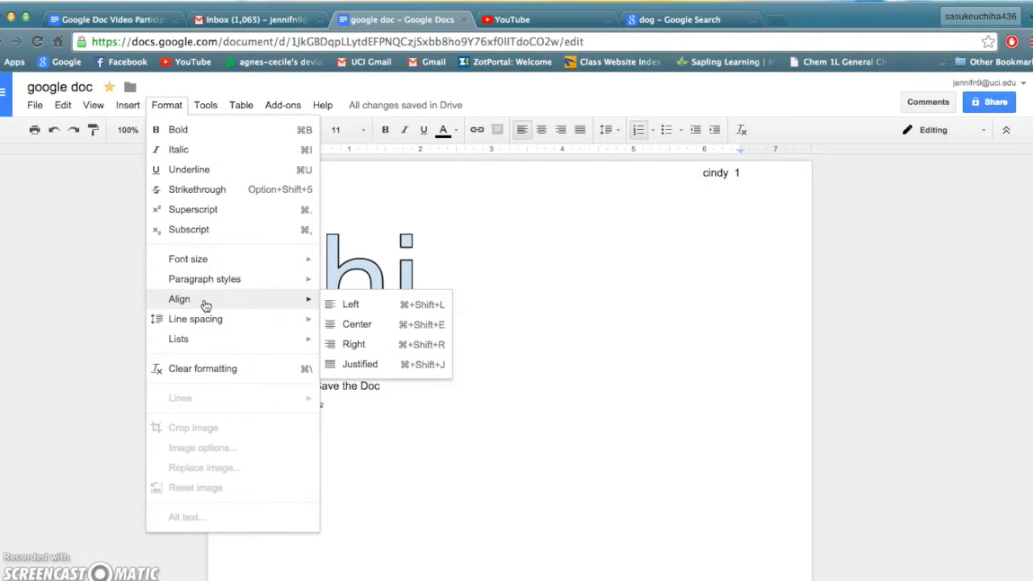
{"action": "left_click", "coordinate": [214, 302]}
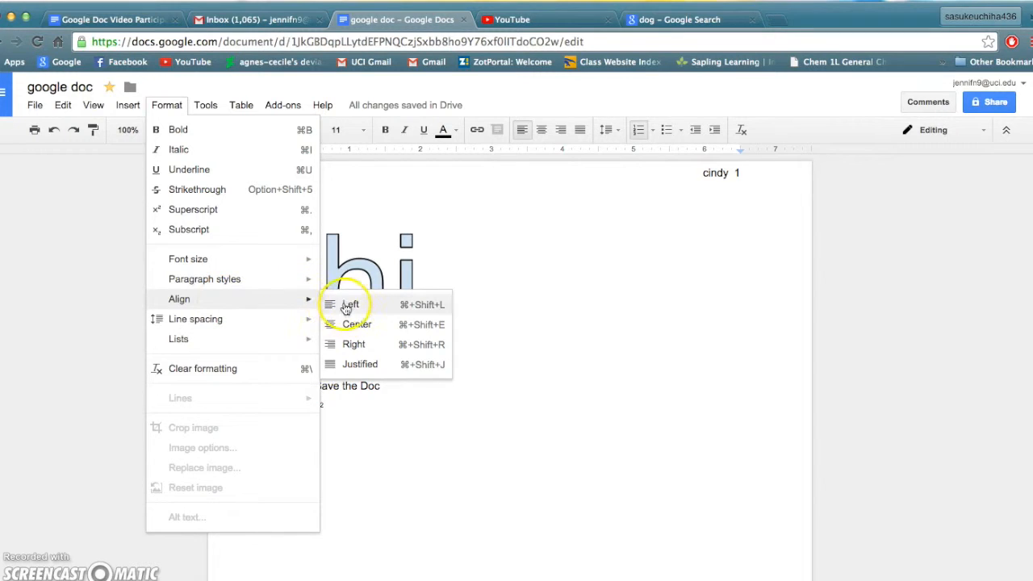
{"action": "left_click", "coordinate": [392, 428]}
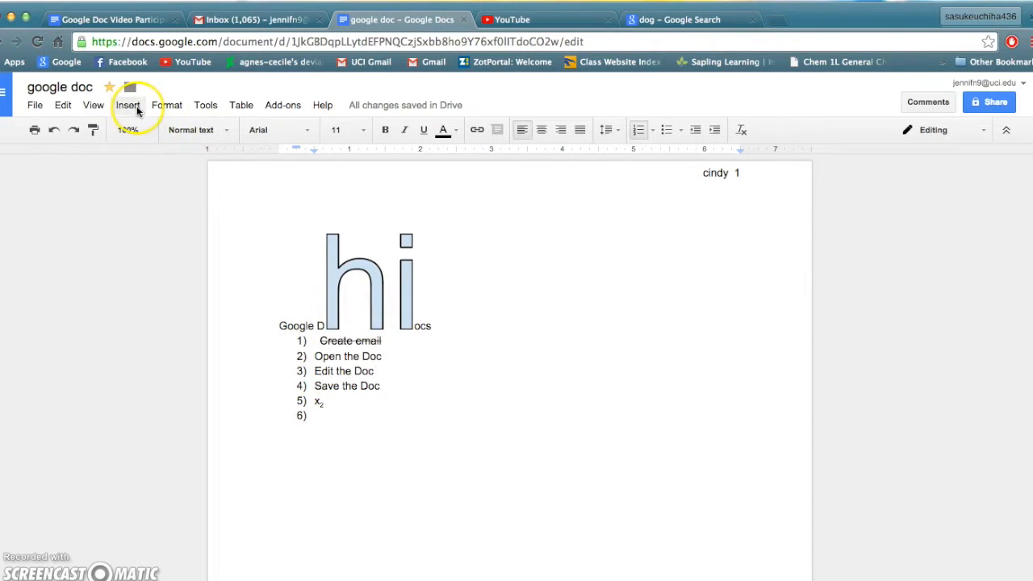
{"action": "left_click", "coordinate": [170, 107]}
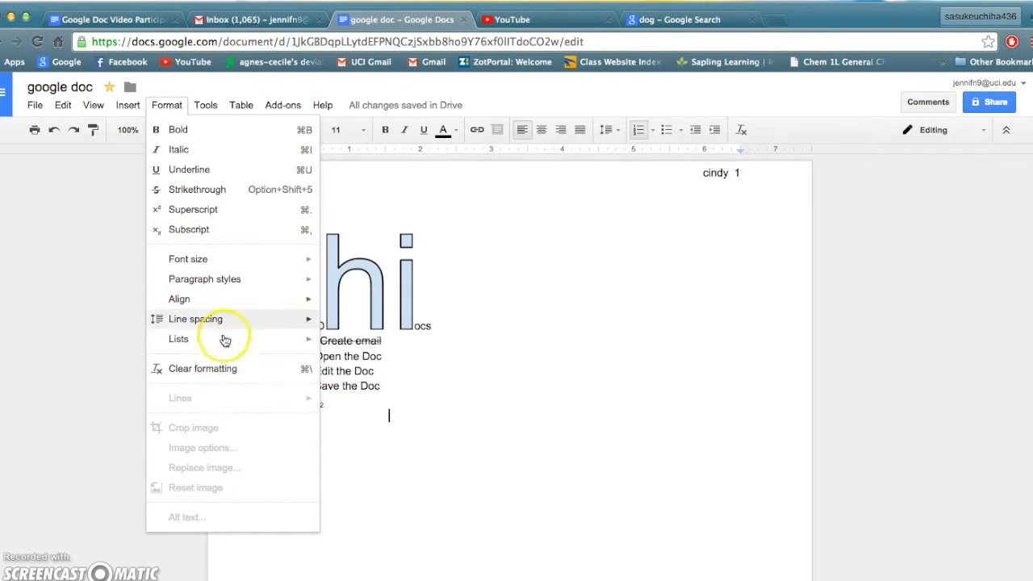
{"action": "left_click", "coordinate": [458, 204]}
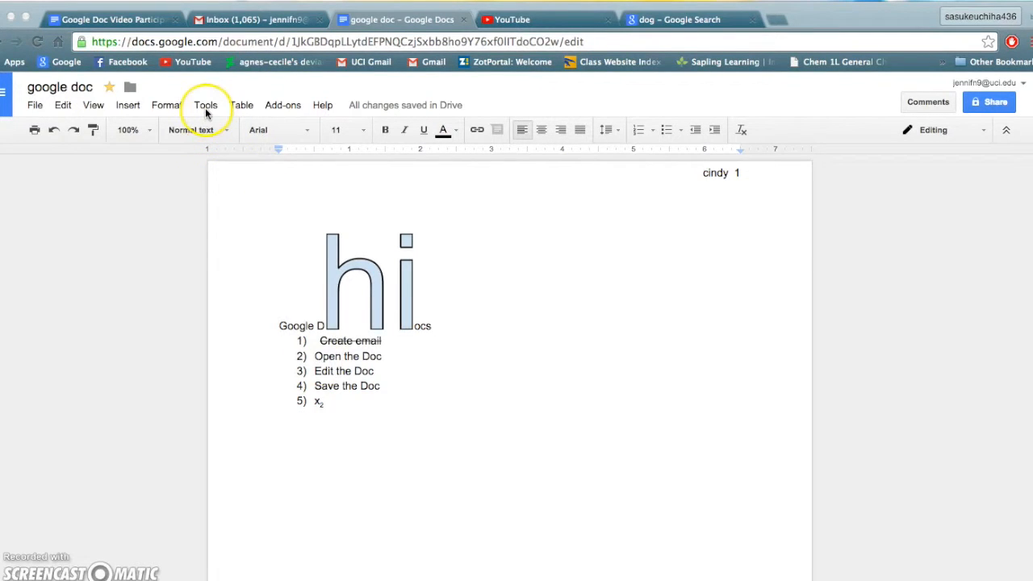
Run a spelling check on the document and open the Research tool
{"action": "left_click", "coordinate": [205, 107]}
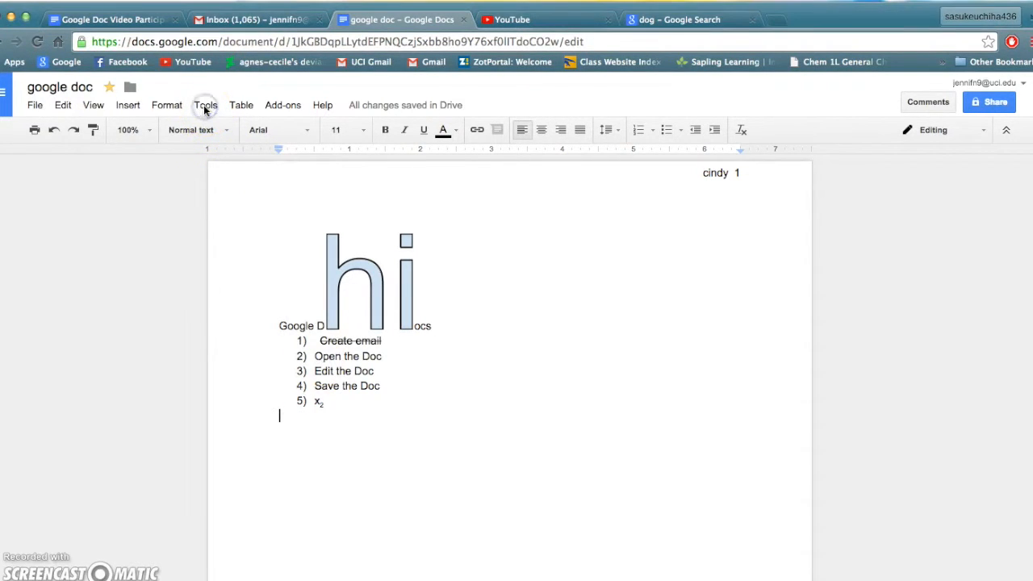
{"action": "left_click", "coordinate": [205, 106]}
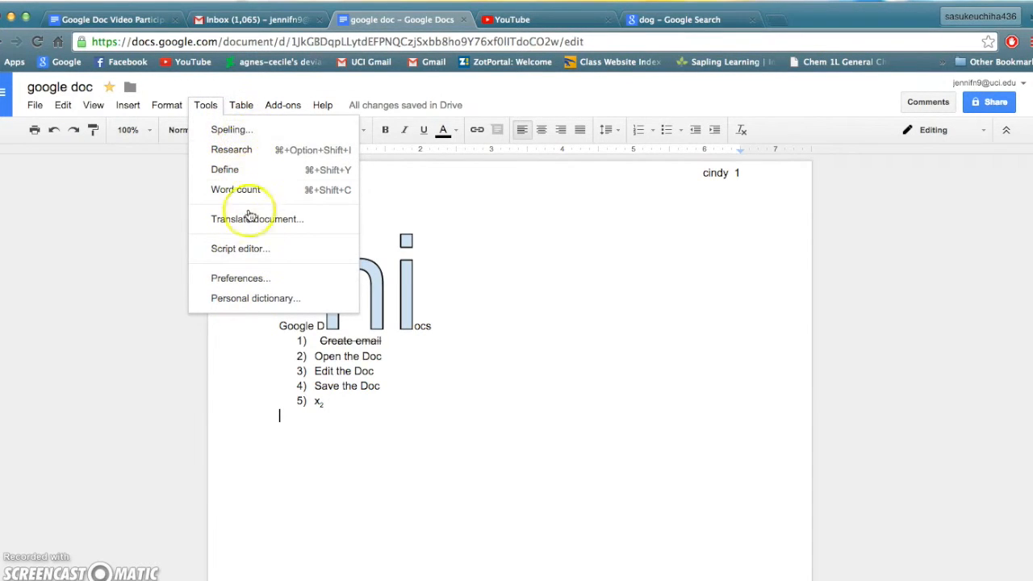
{"action": "left_click", "coordinate": [271, 132]}
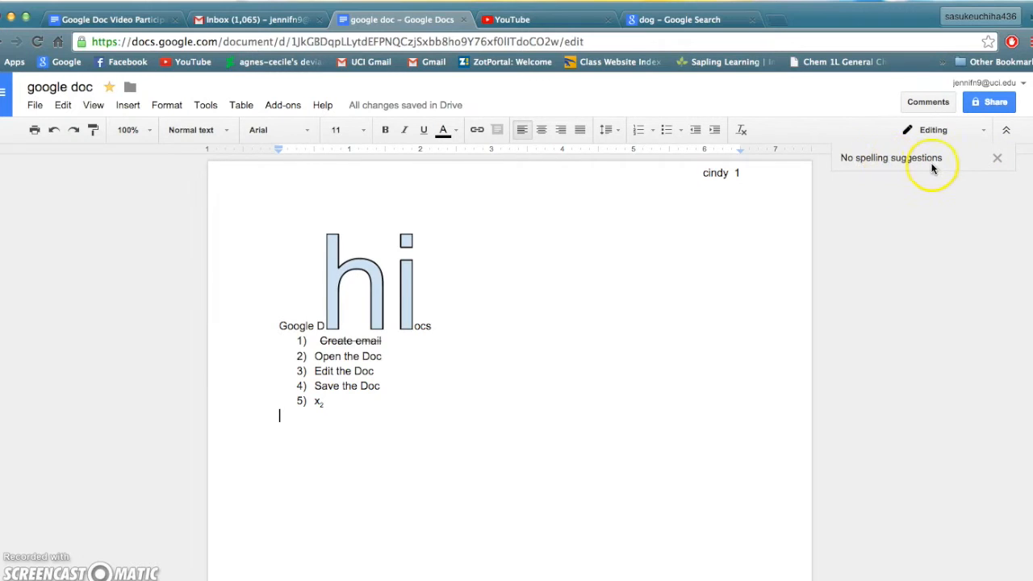
{"action": "left_click", "coordinate": [206, 105]}
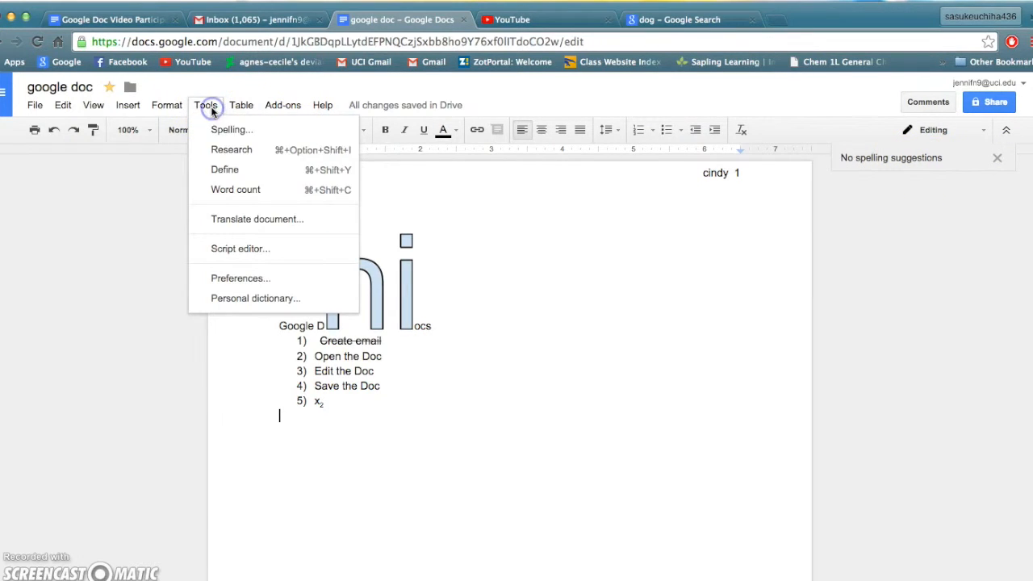
{"action": "left_click", "coordinate": [228, 153]}
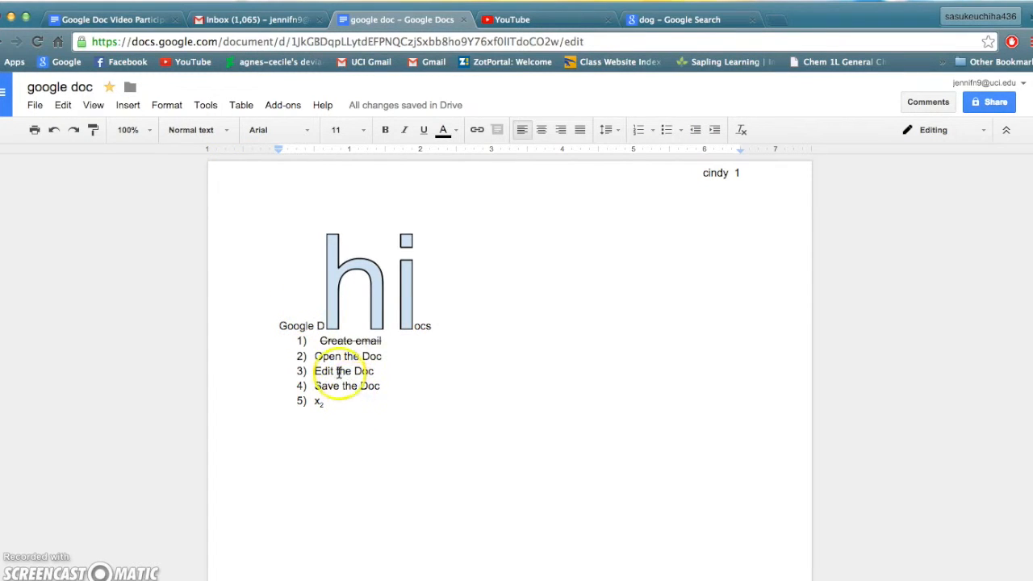
Look up the definition of "dog" in the dictionary search
{"action": "left_click", "coordinate": [208, 108]}
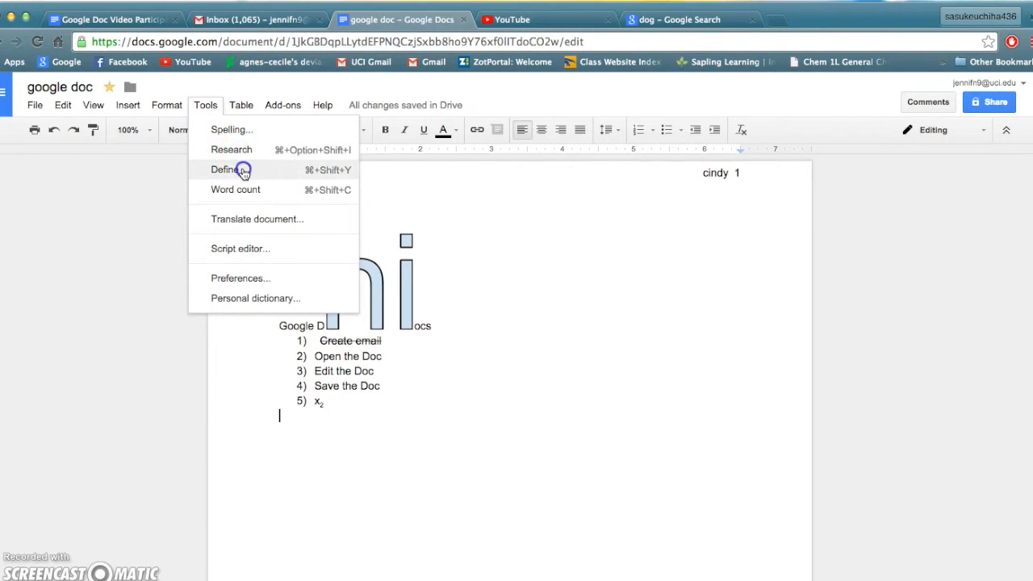
{"action": "left_click", "coordinate": [225, 170]}
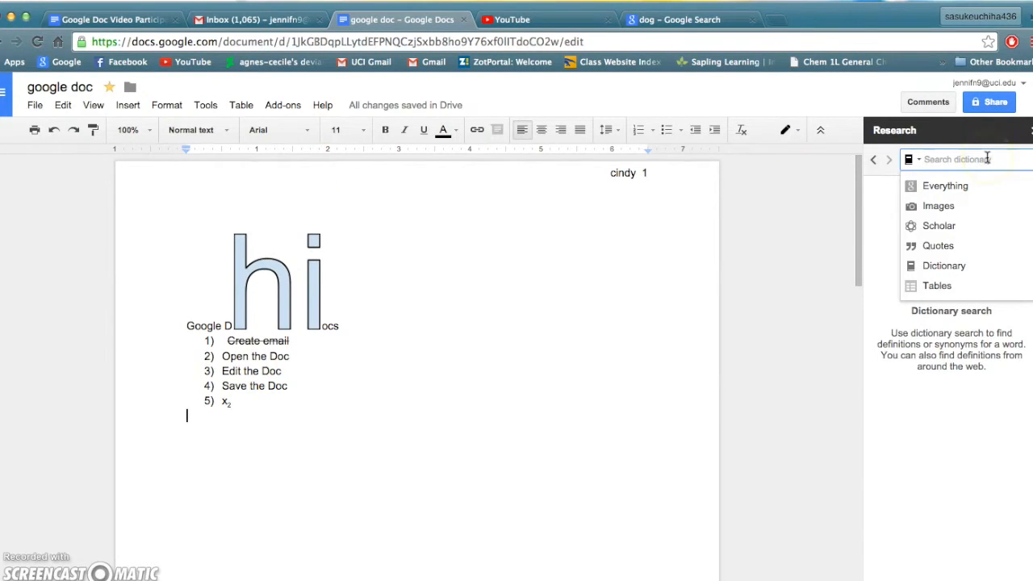
{"action": "left_click", "coordinate": [963, 161]}
{"action": "type", "text": "dog"}
{"action": "left_click", "coordinate": [967, 148]}
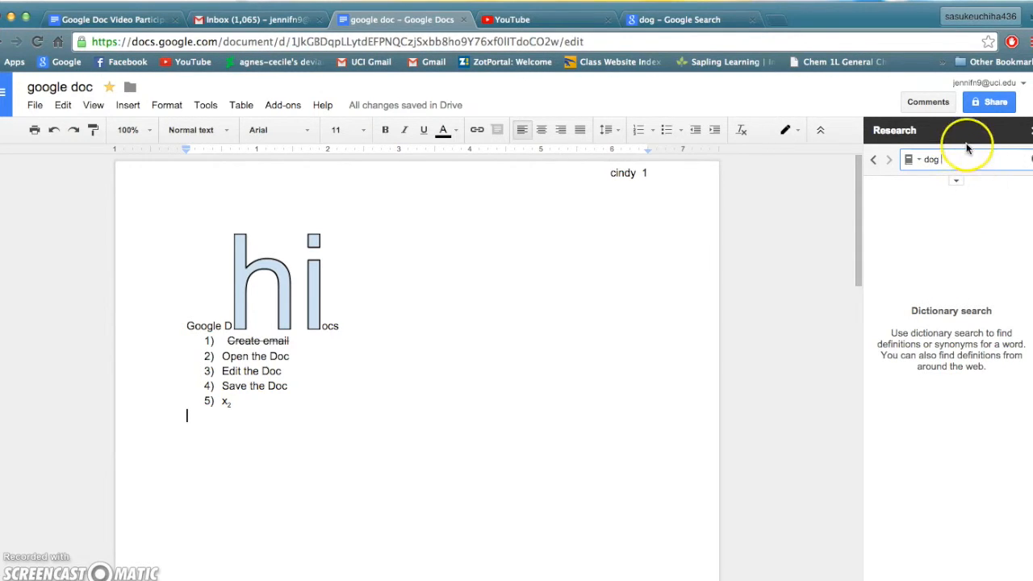
{"action": "key", "text": "Return"}
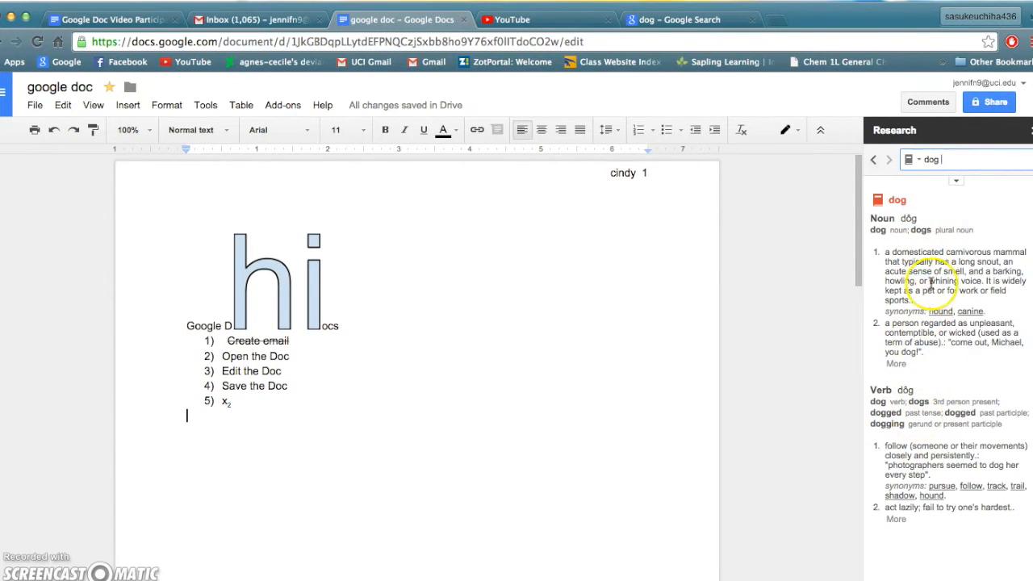
Check the document's word count and close the read-out
{"action": "left_click", "coordinate": [171, 106]}
{"action": "mouse_move", "coordinate": [206, 106]}
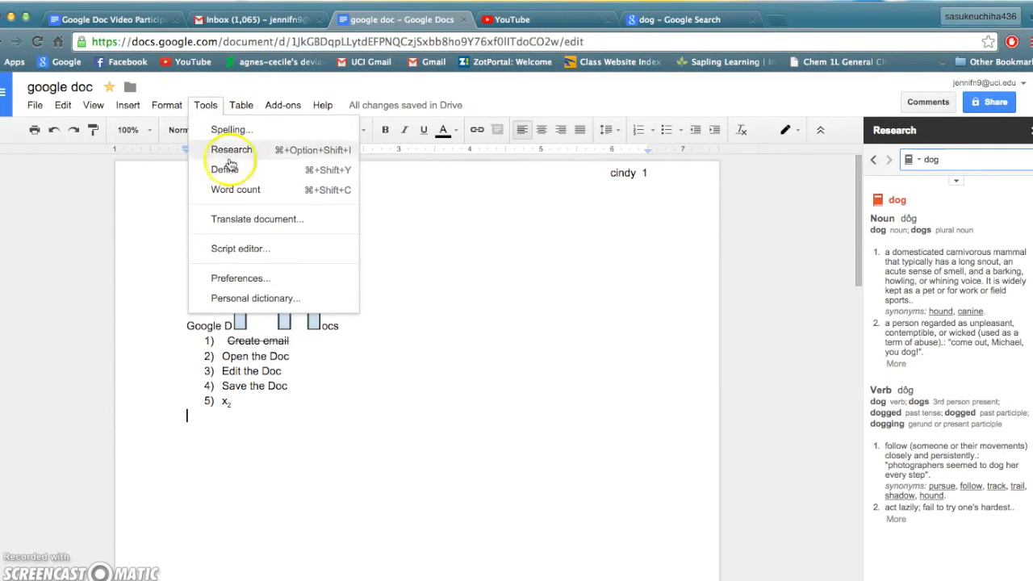
{"action": "left_click", "coordinate": [237, 191]}
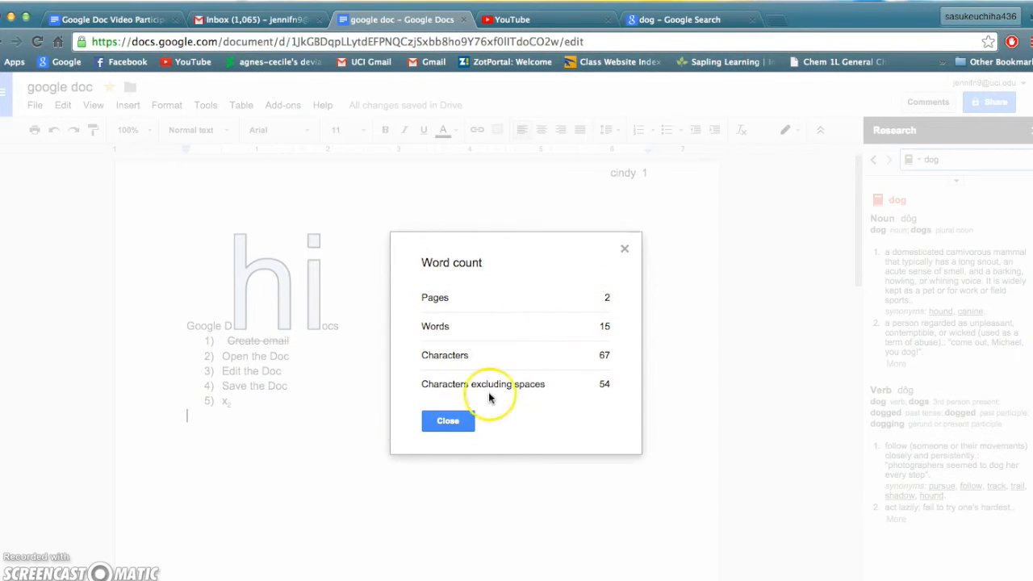
{"action": "left_click", "coordinate": [450, 420]}
Examine the languages available for a translated copy of the document, and cancel without translating
{"action": "left_click", "coordinate": [205, 105]}
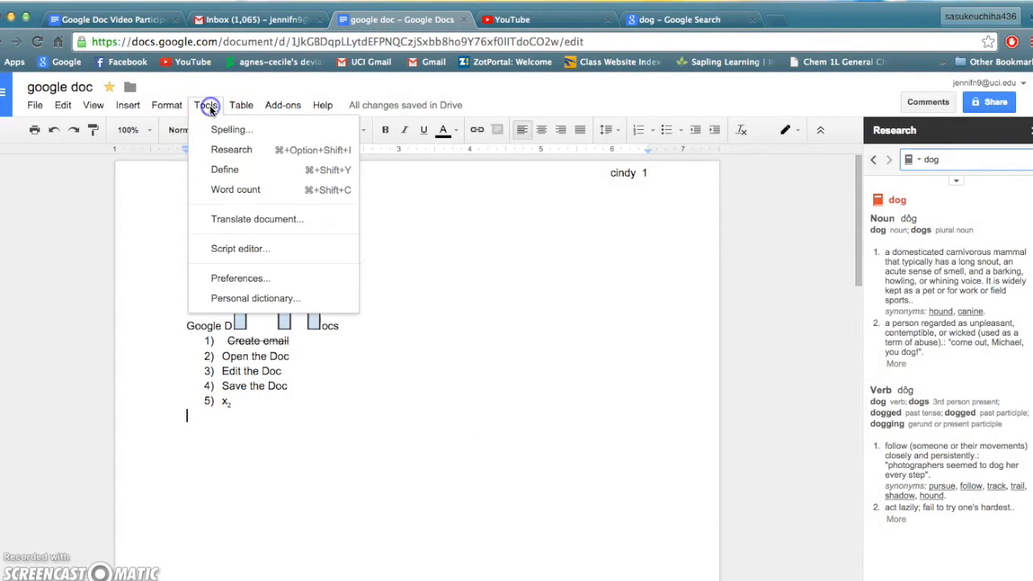
{"action": "left_click", "coordinate": [245, 231]}
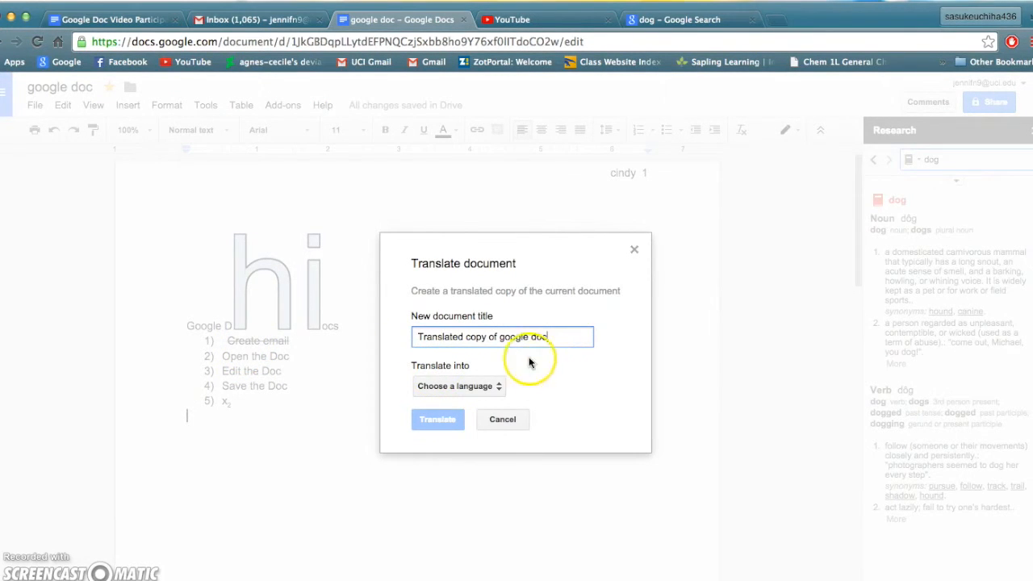
{"action": "left_click", "coordinate": [479, 388]}
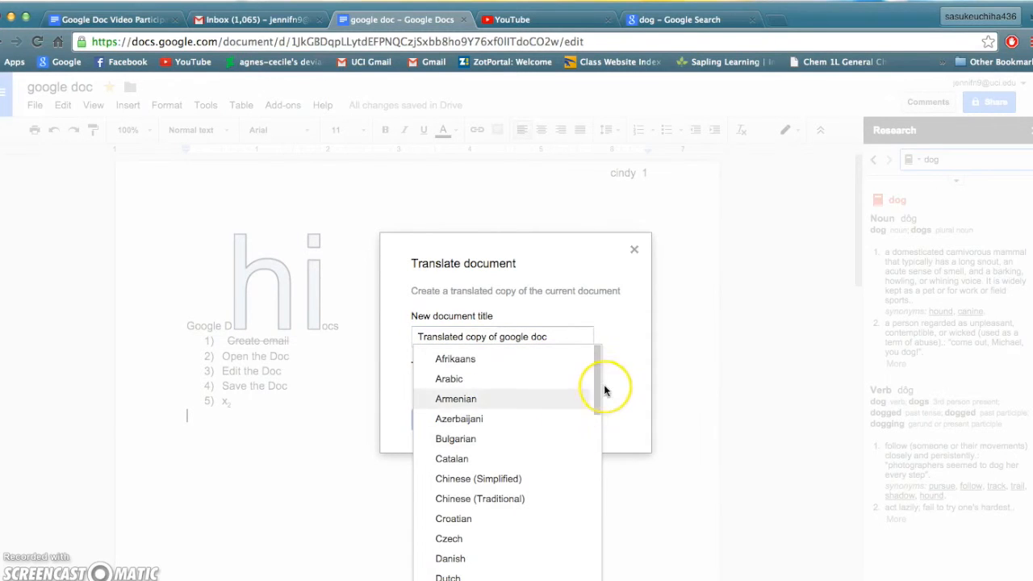
{"action": "left_click_drag", "start_coordinate": [598, 385], "coordinate": [600, 362]}
{"action": "left_click", "coordinate": [615, 365]}
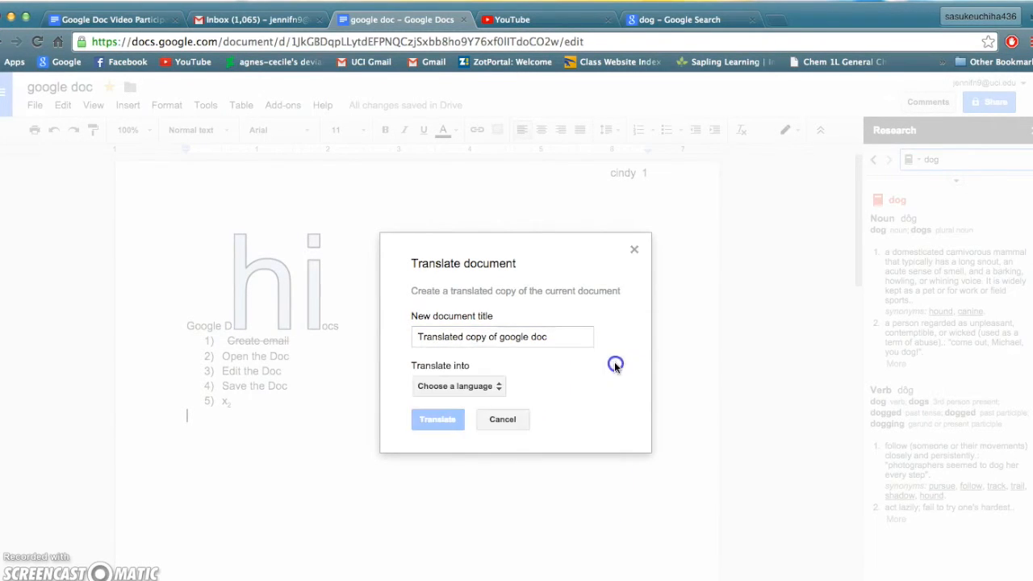
{"action": "left_click", "coordinate": [504, 419]}
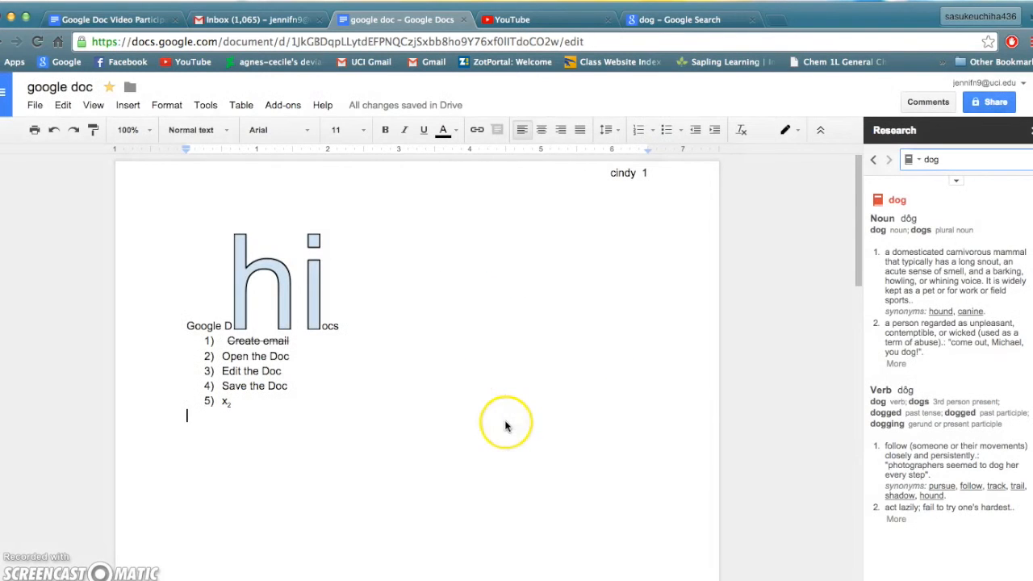
{"action": "left_click", "coordinate": [203, 106]}
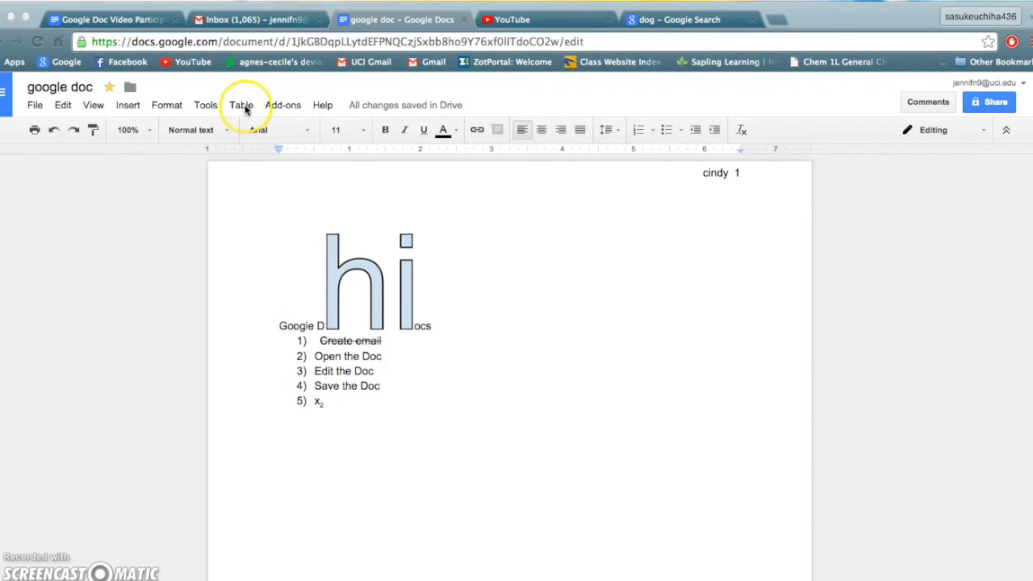
Insert a 3 x 3 table below the numbered list
{"action": "left_click", "coordinate": [241, 111]}
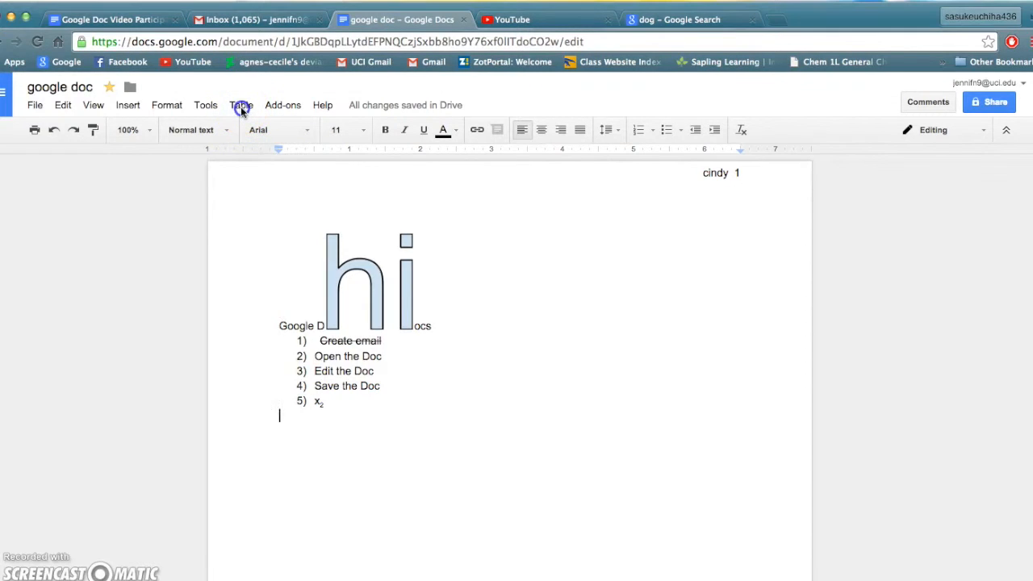
{"action": "left_click", "coordinate": [241, 110]}
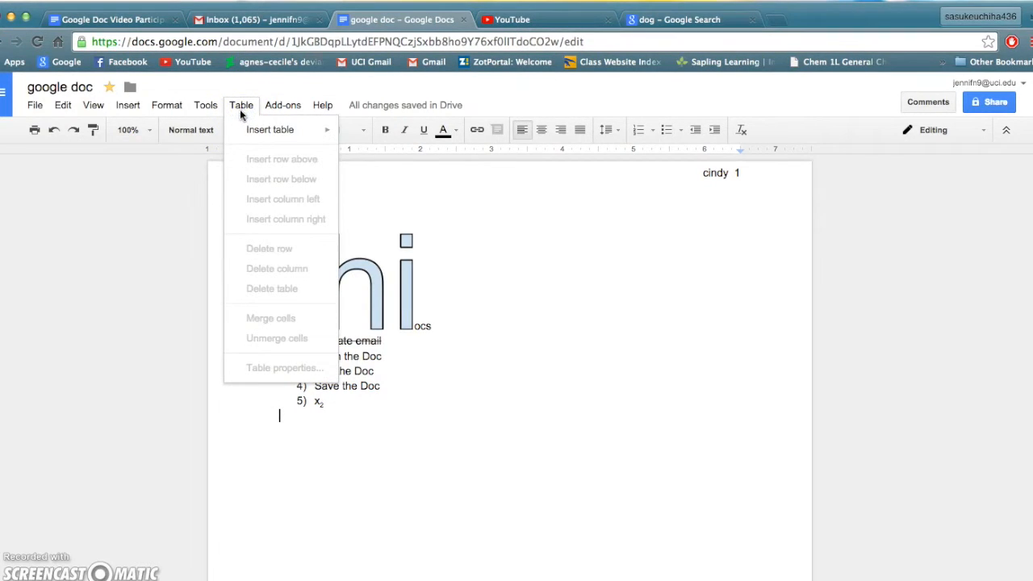
{"action": "left_click", "coordinate": [262, 134]}
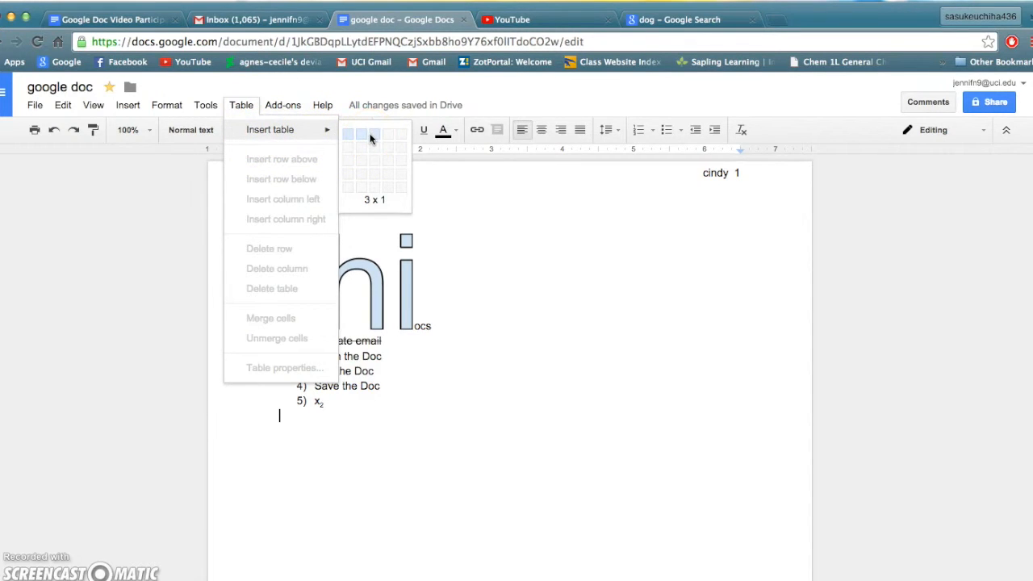
{"action": "left_click", "coordinate": [374, 161]}
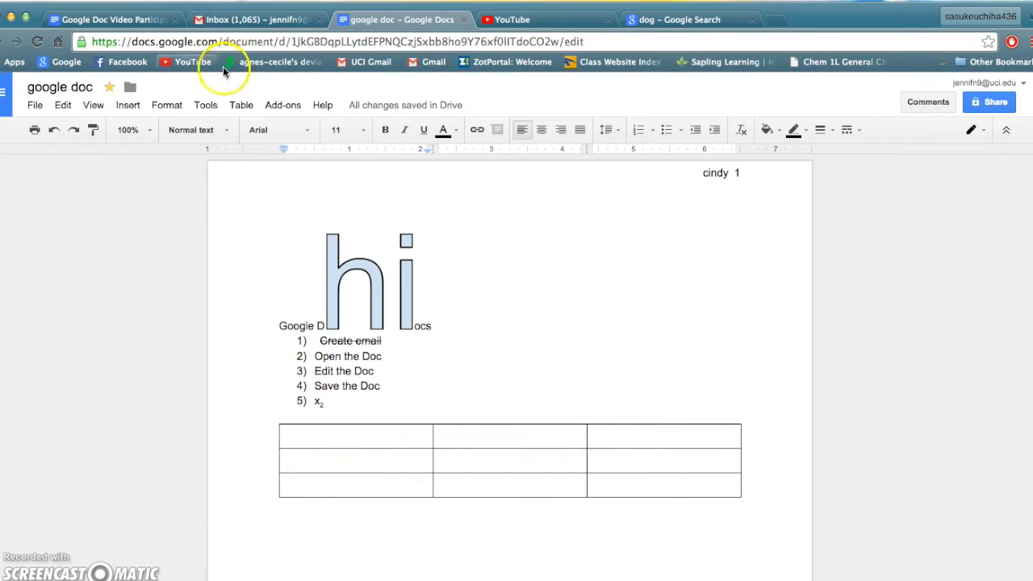
View the gallery of available add-ons and close it without installing any
{"action": "left_click", "coordinate": [287, 107]}
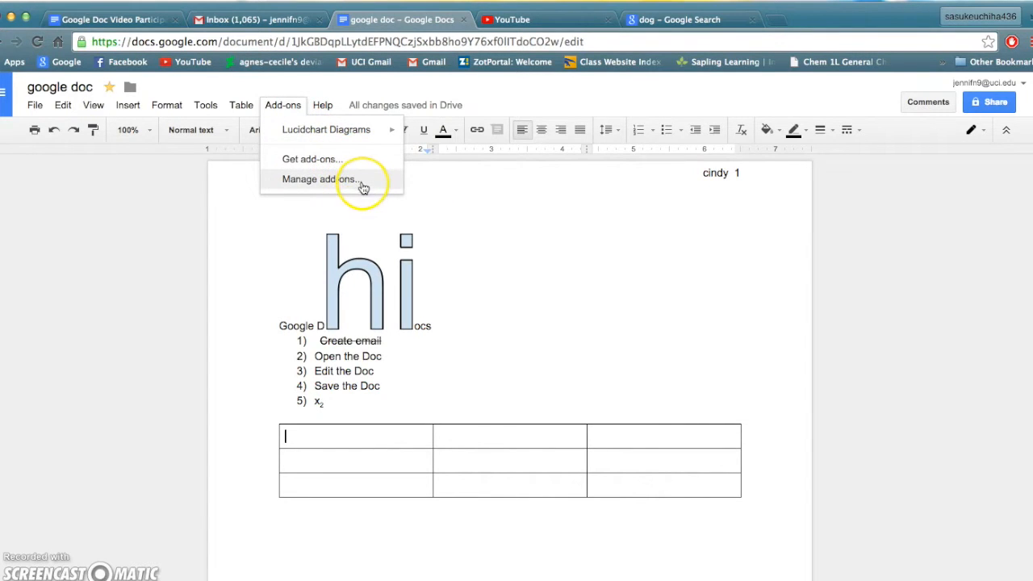
{"action": "left_click", "coordinate": [374, 162]}
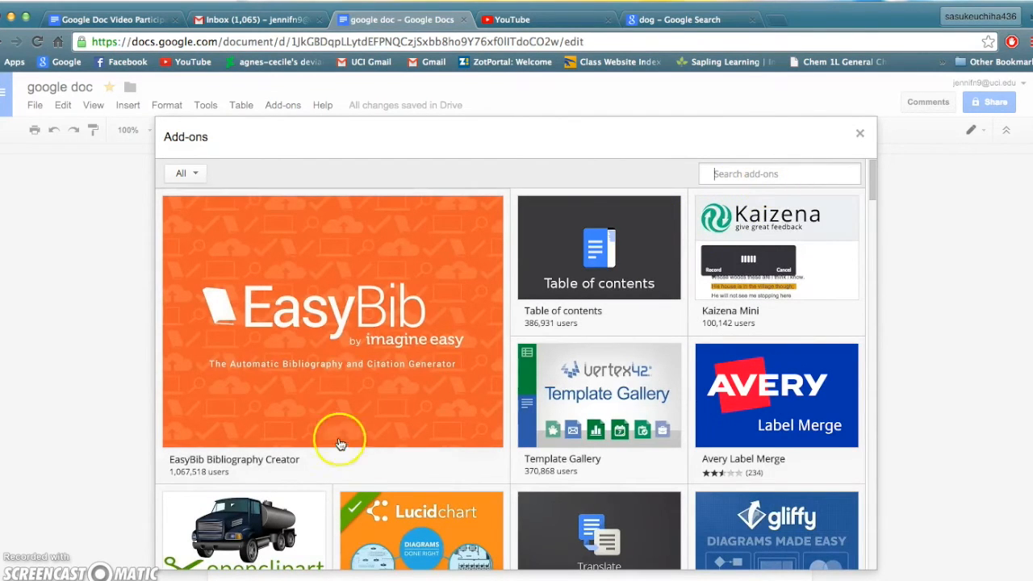
{"action": "mouse_move", "coordinate": [334, 433]}
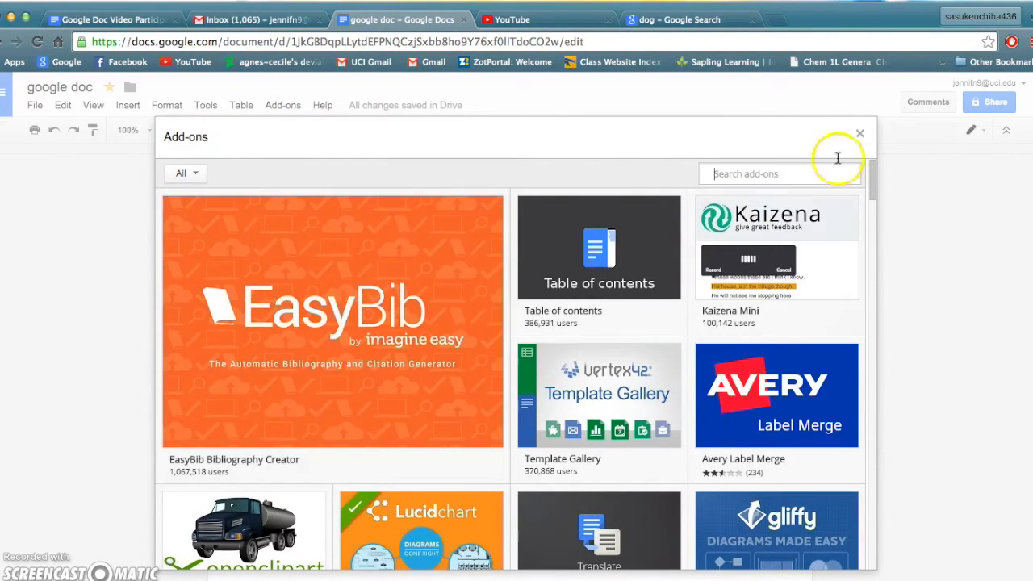
{"action": "left_click", "coordinate": [859, 137]}
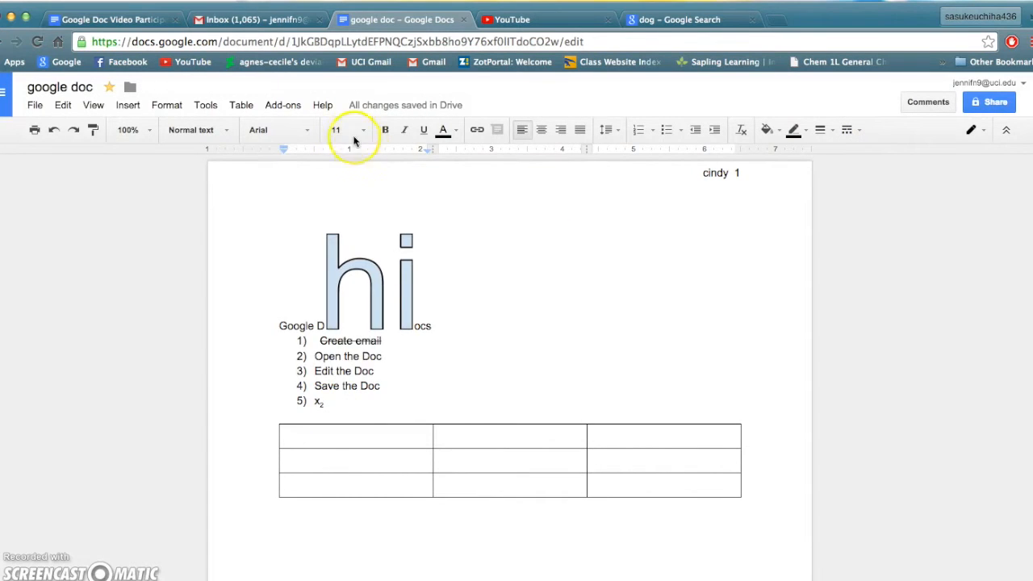
View the popular topics in Docs Help and close the help window
{"action": "left_click", "coordinate": [320, 109]}
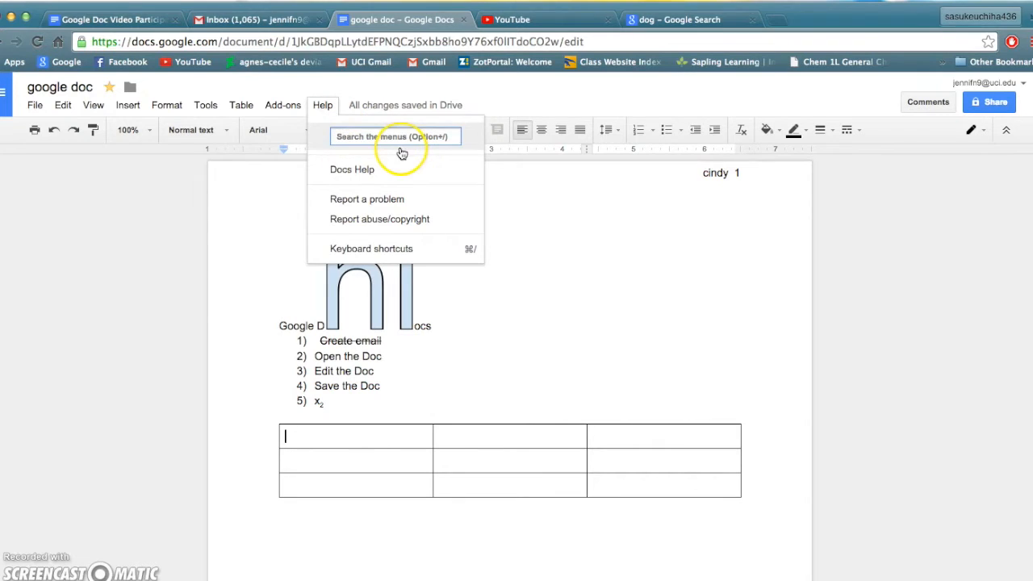
{"action": "left_click", "coordinate": [370, 170]}
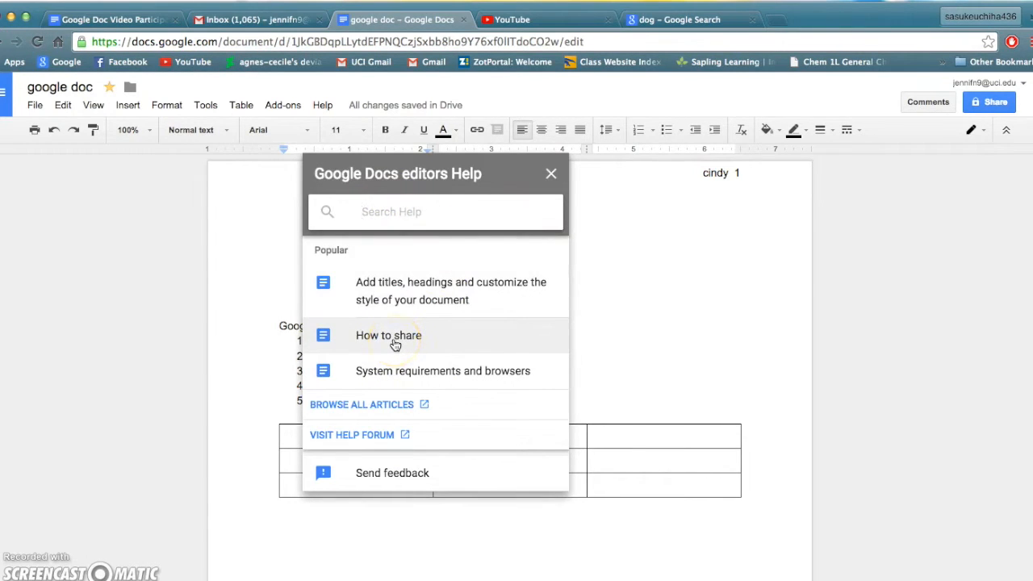
{"action": "left_click", "coordinate": [552, 177]}
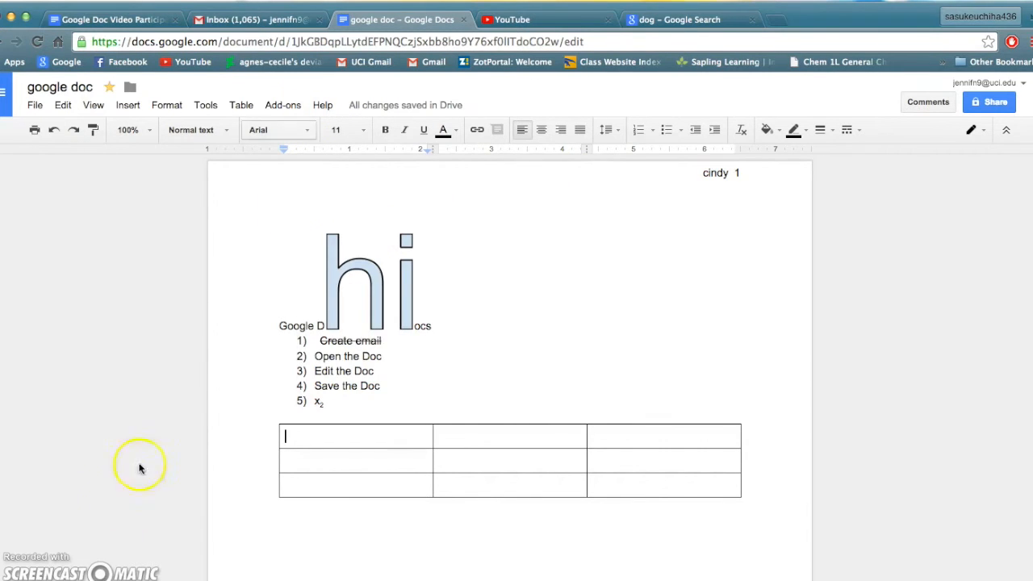
Enter "1)" in the first cell of the table below the numbered list
{"action": "scroll", "coordinate": [190, 435], "scroll_direction": "down", "scroll_amount": 3}
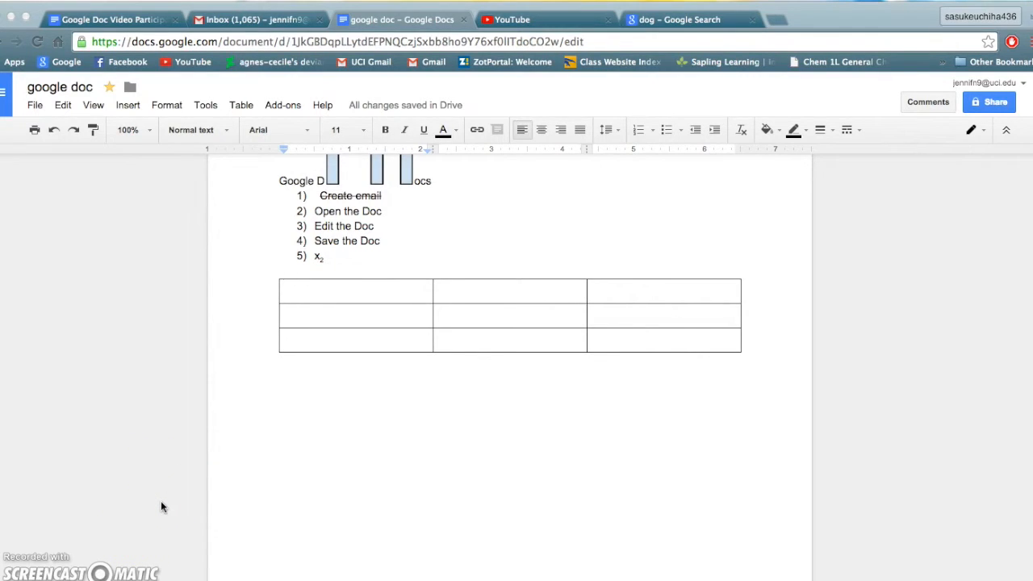
{"action": "left_click", "coordinate": [214, 377]}
{"action": "left_click", "coordinate": [333, 286]}
{"action": "type", "text": "1)"}
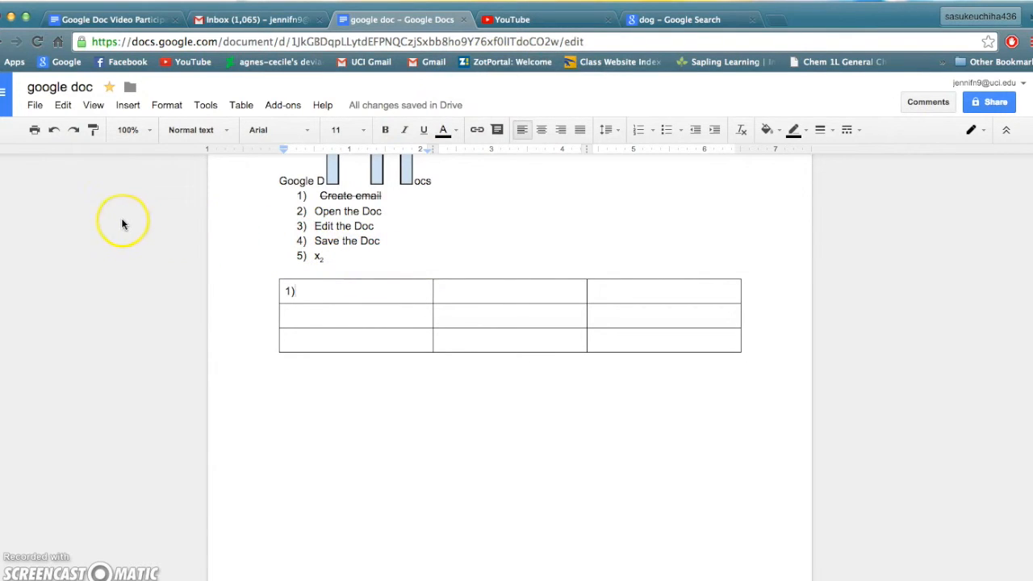
Download the document as a PDF Document (.pdf)
{"action": "left_click", "coordinate": [36, 107]}
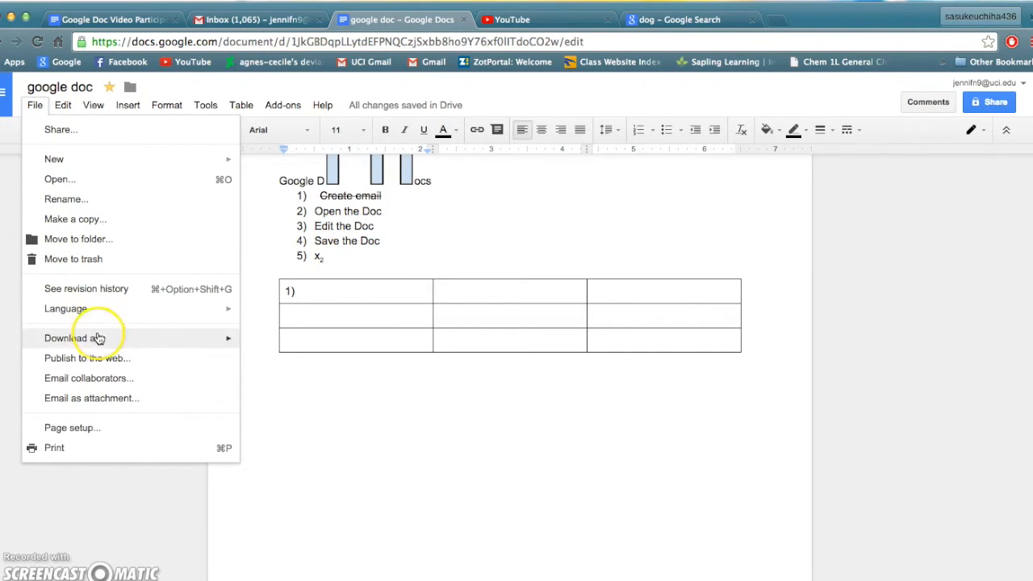
{"action": "mouse_move", "coordinate": [89, 340]}
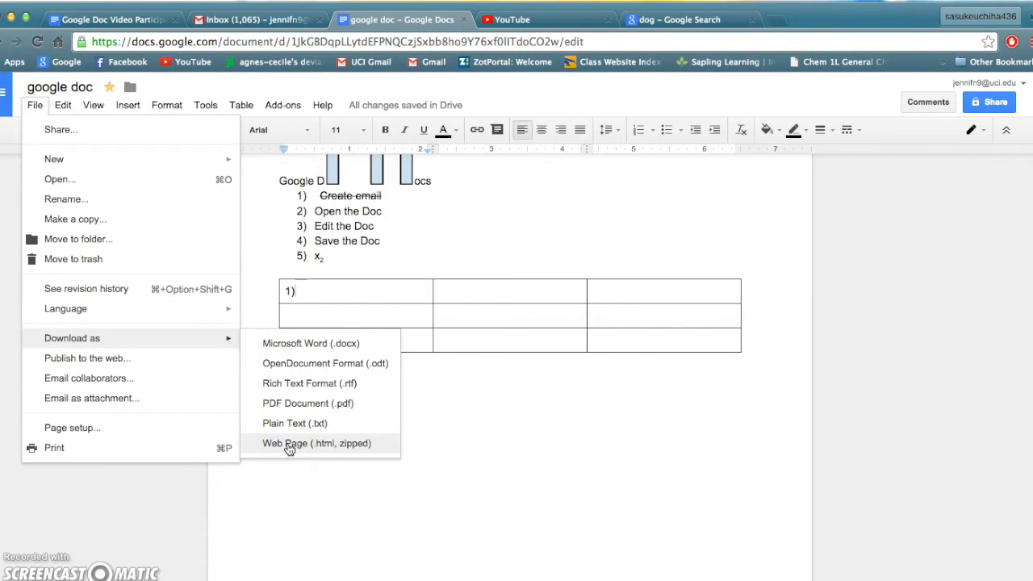
{"action": "left_click", "coordinate": [289, 408]}
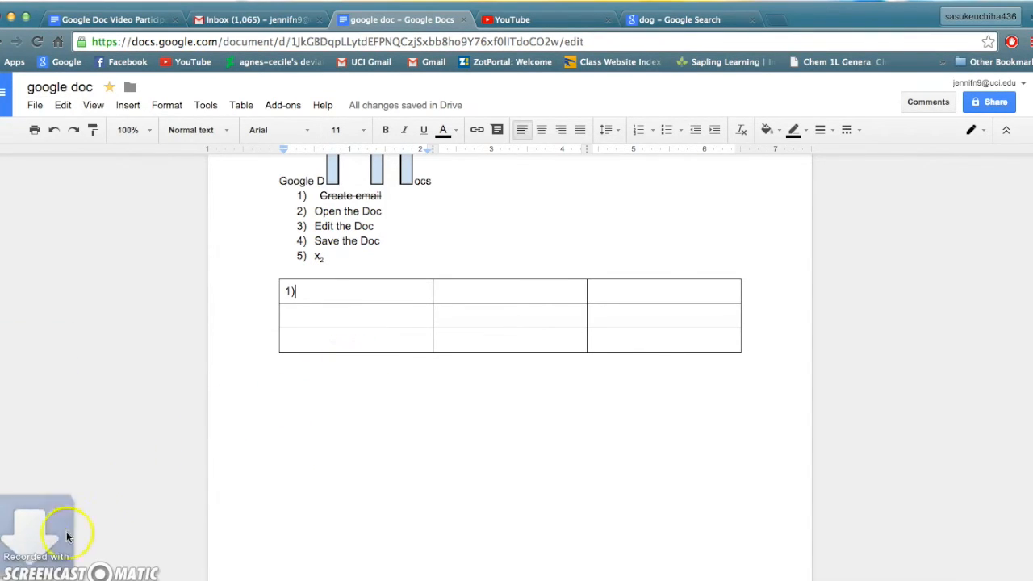
Set the access level for sharing the document with others to Can view, and finish without entering any people
{"action": "scroll", "coordinate": [634, 310], "scroll_direction": "up", "scroll_amount": 3}
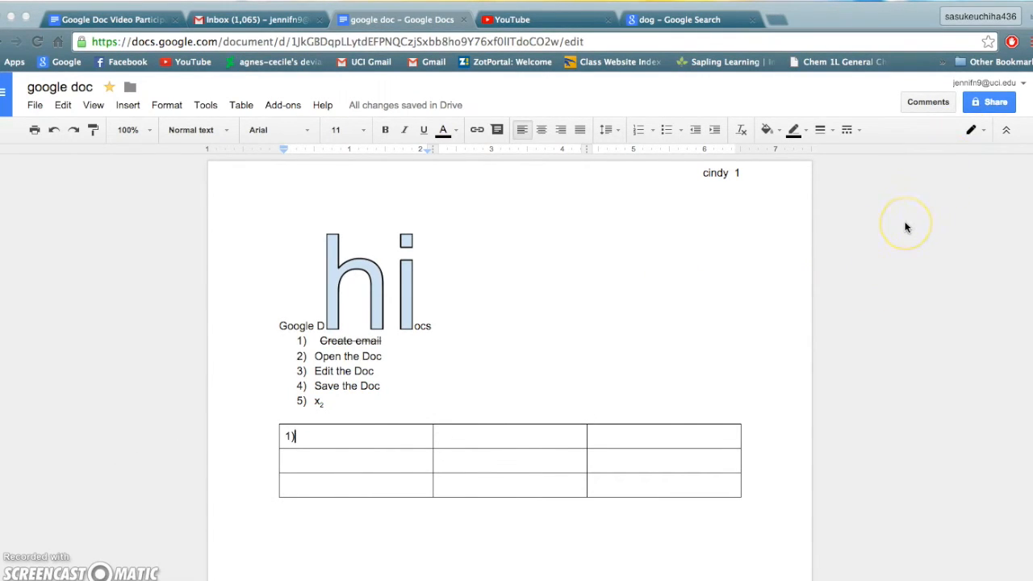
{"action": "left_click", "coordinate": [979, 104]}
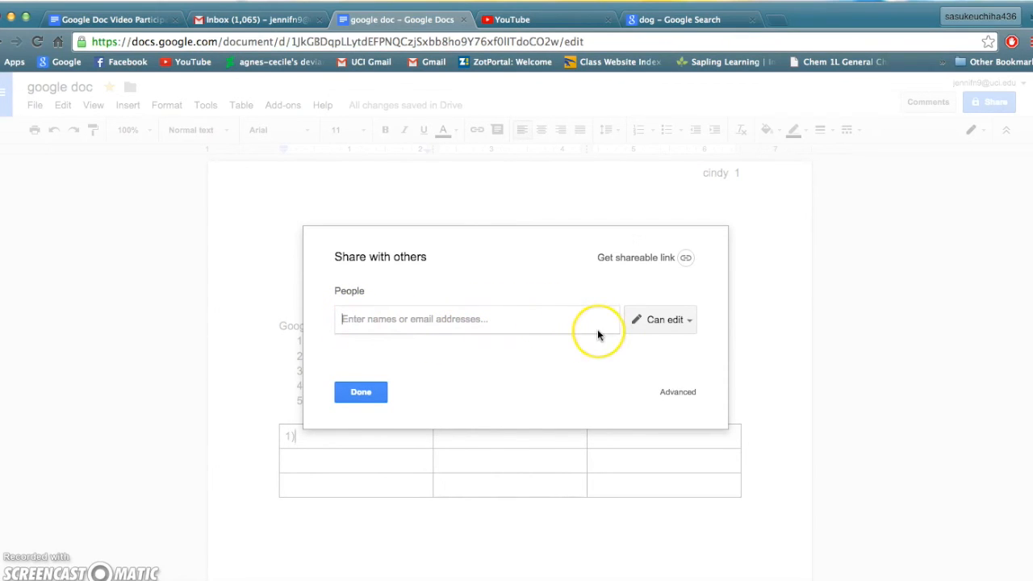
{"action": "left_click", "coordinate": [656, 330]}
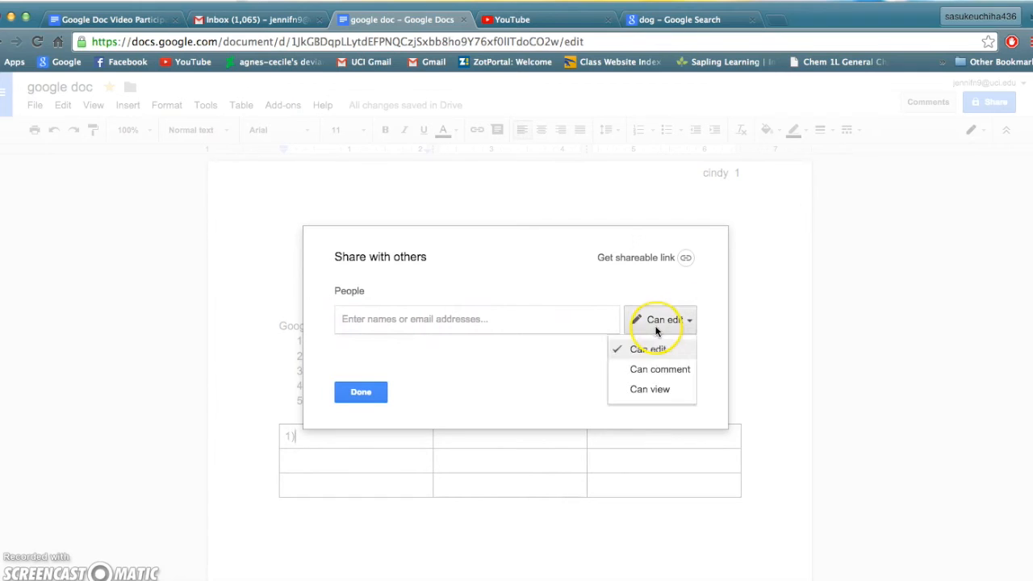
{"action": "left_click", "coordinate": [640, 393]}
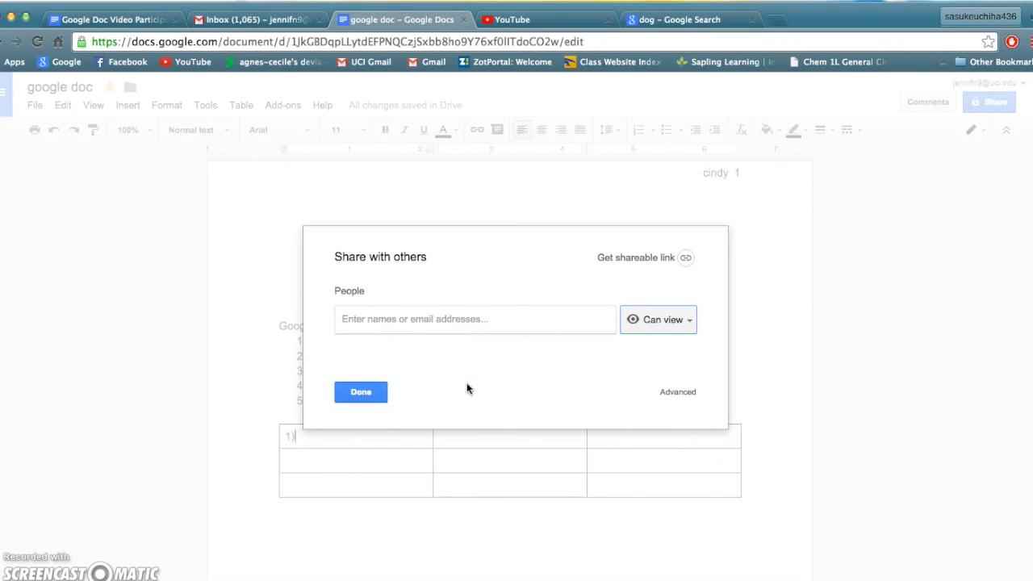
{"action": "left_click", "coordinate": [376, 395]}
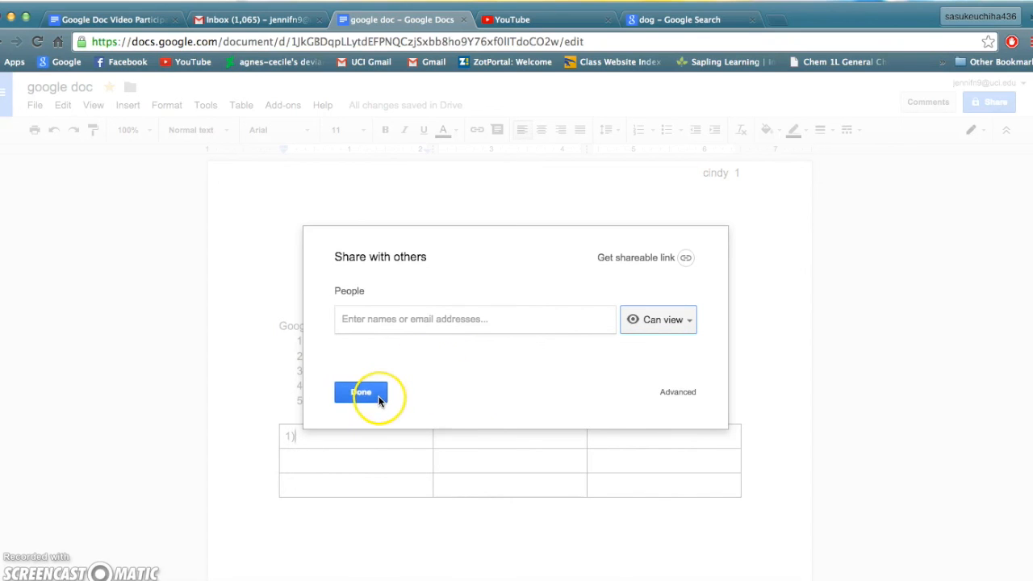